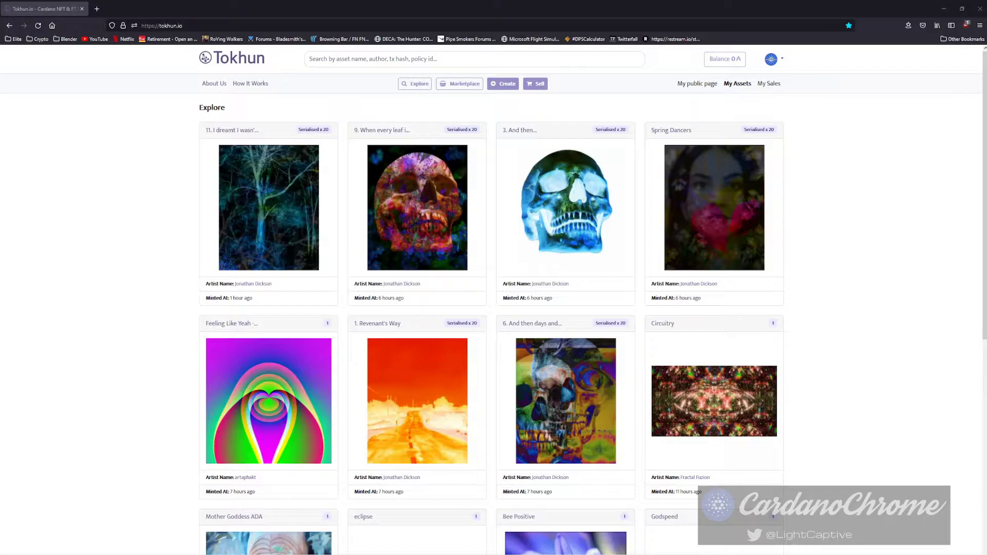
Open My Wallet from the account dropdown, showing 0 ADA available and 1.444444 ADA locked.
key("ctrl+l")
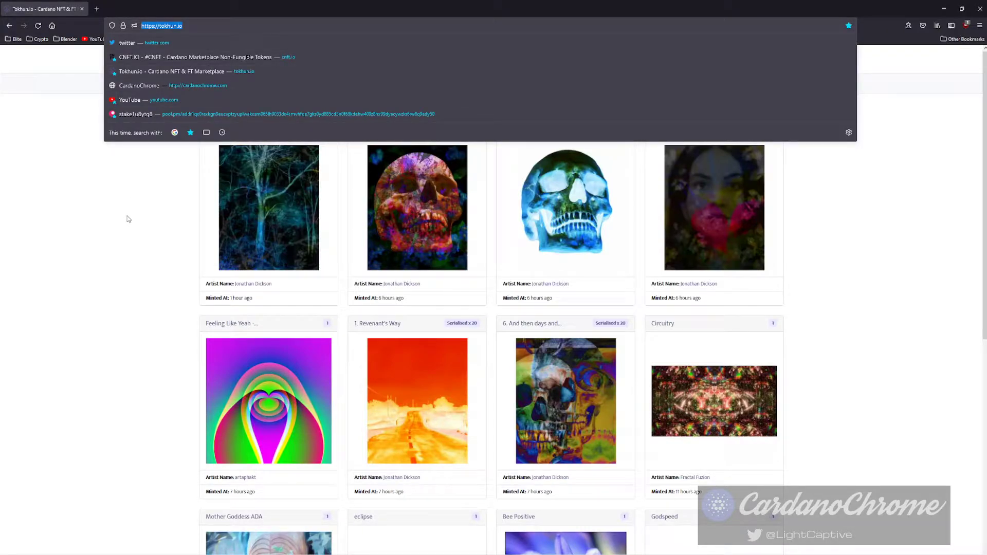
left_click(128, 220)
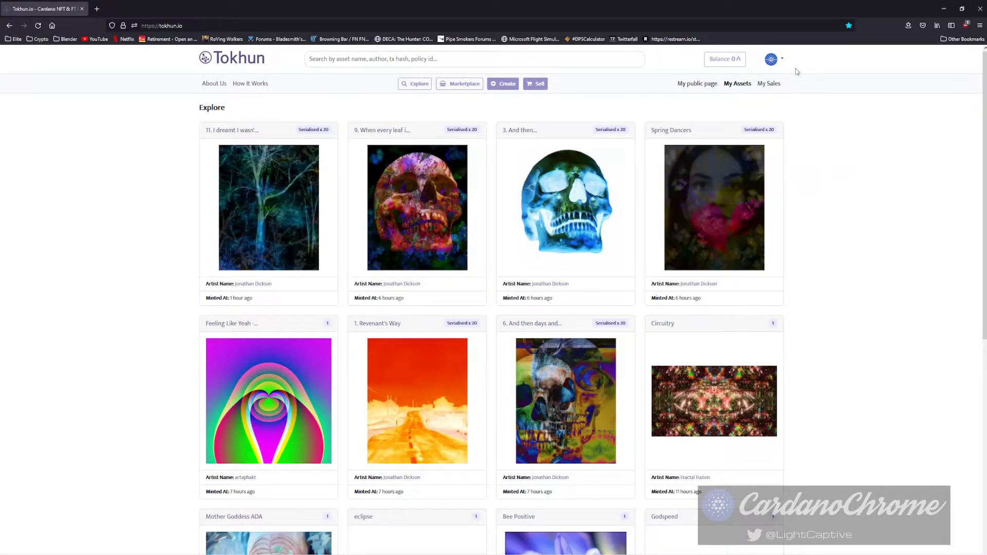
left_click(782, 60)
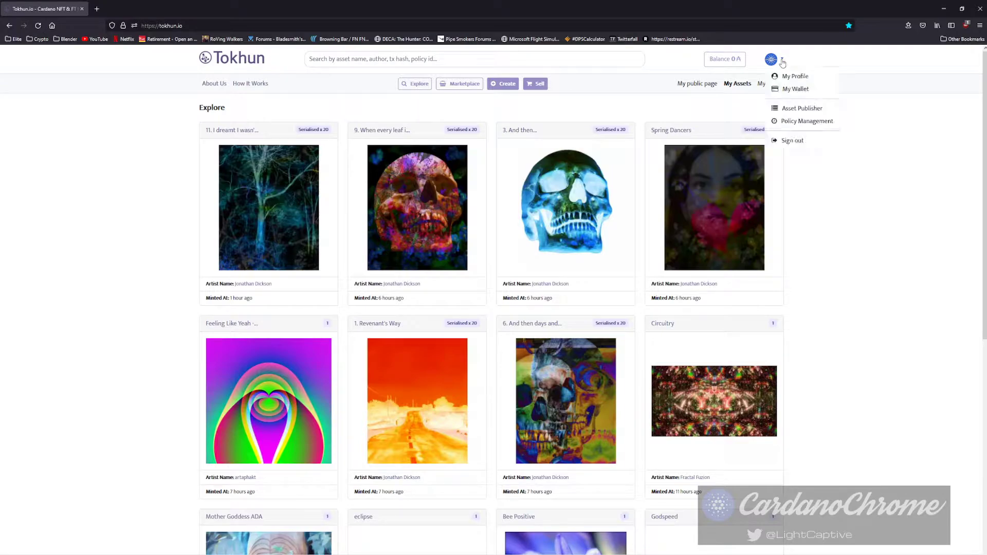
left_click(797, 90)
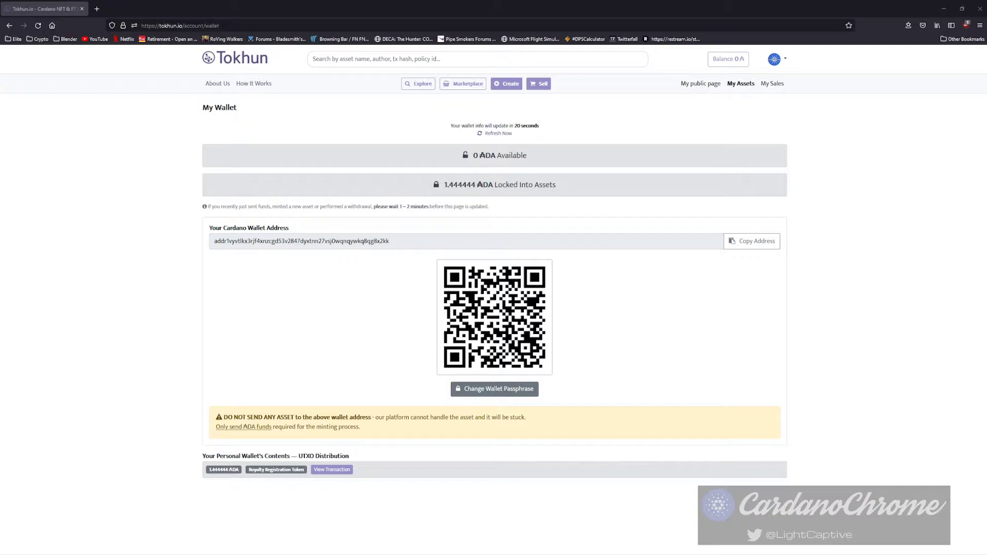
Copy the account's Cardano wallet address using Copy Address.
left_click(752, 241)
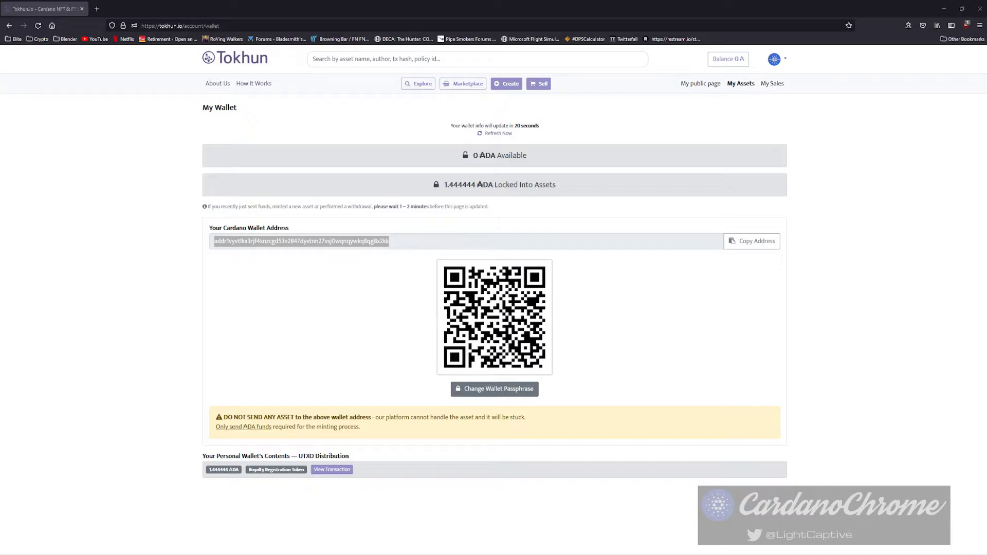
Check the transaction's 777 royalty metadata (pct 0.05) on Cardanoscan, then close that tab.
left_click(332, 470)
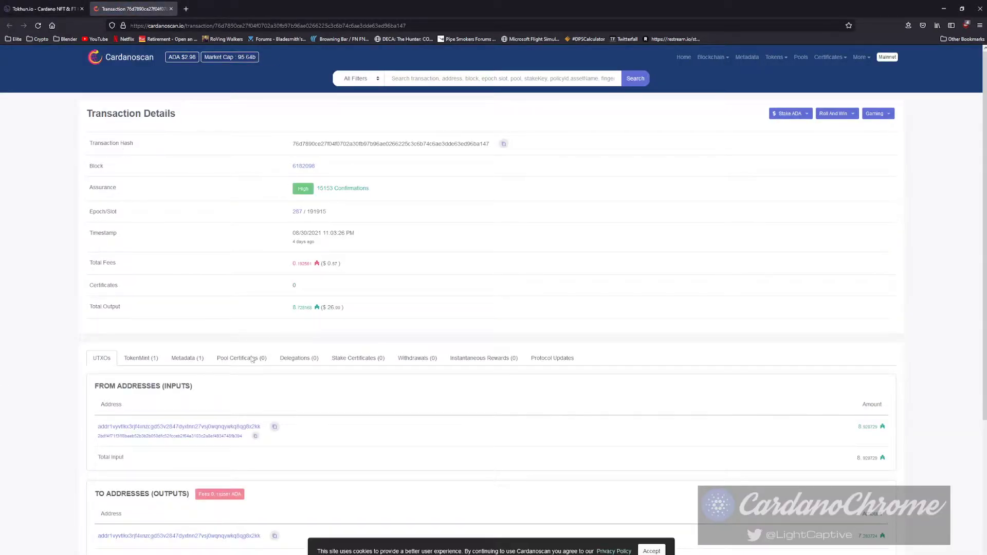
left_click(187, 358)
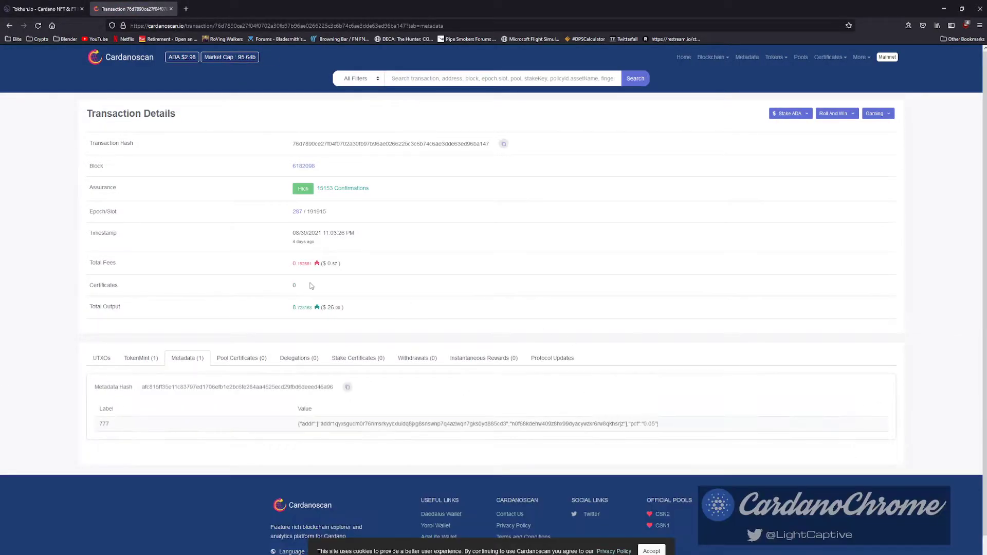
scroll(584, 396, "down", 1)
left_click(367, 397)
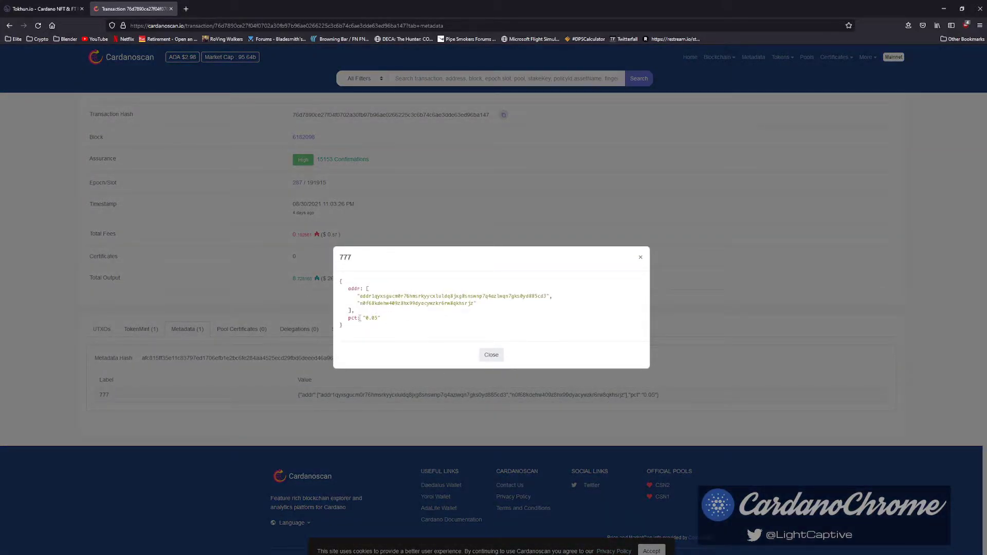
left_click(641, 257)
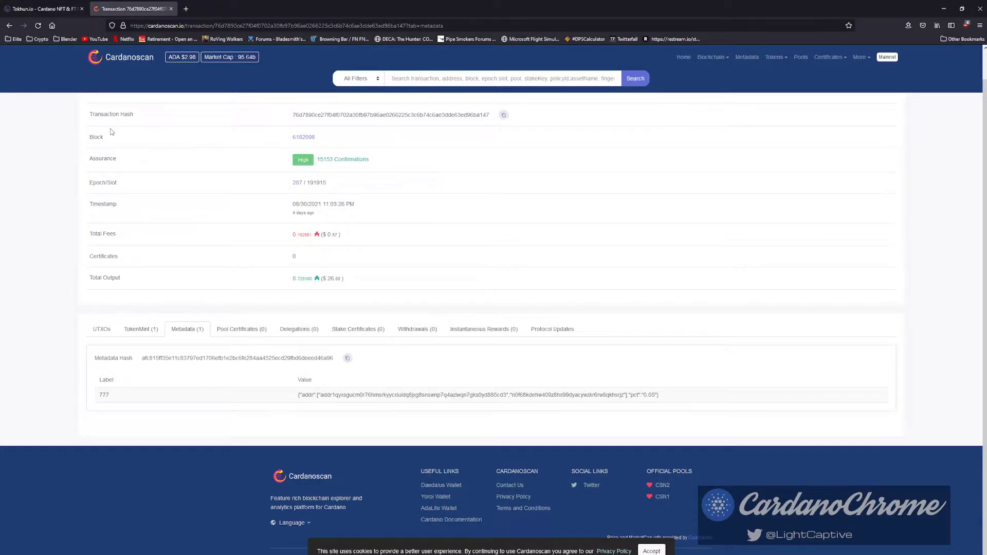
left_click(170, 9)
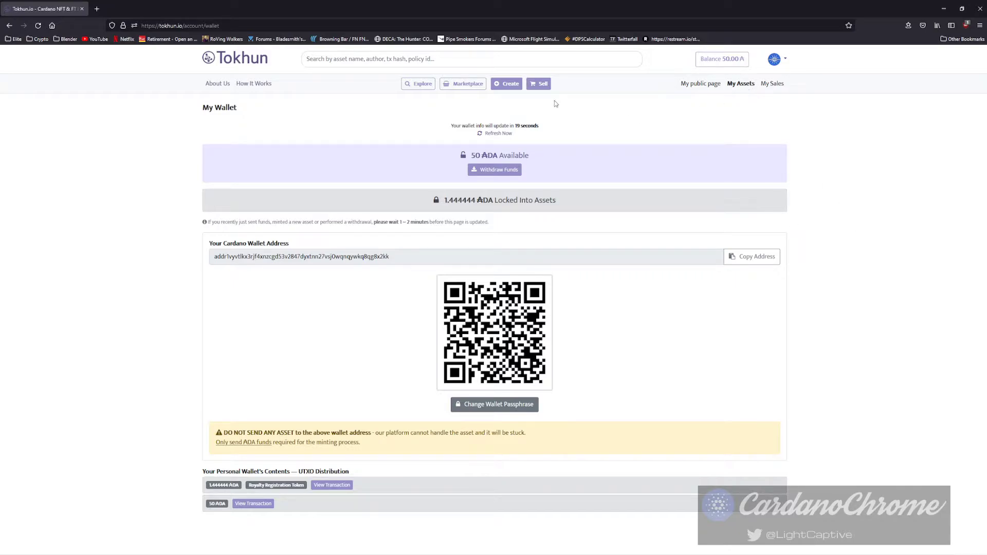
Open the Create page for minting a new NFT, now with 50 ADA available.
left_click(507, 86)
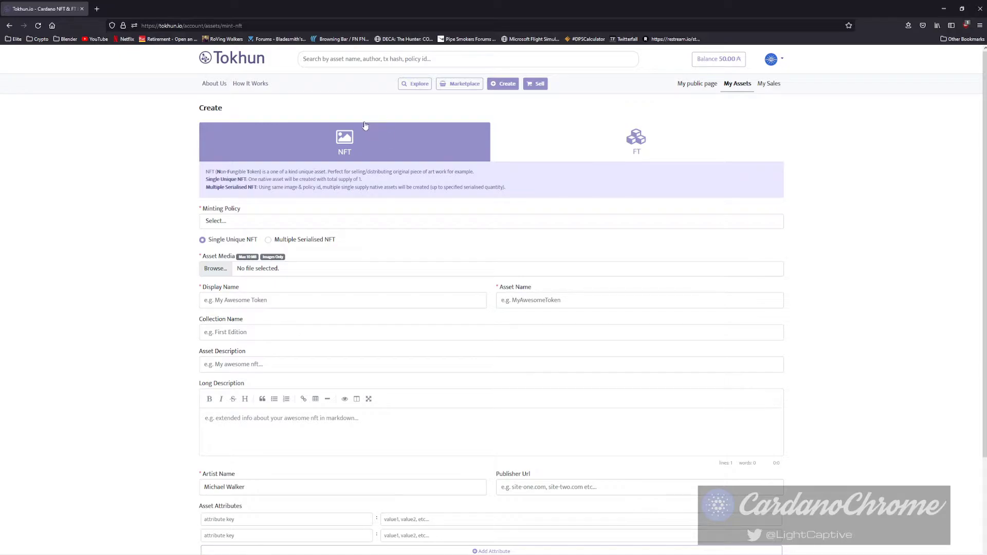
Choose Multiple Serialised NFT and pick Create New Minting Policy from the policy dropdown.
left_click(590, 148)
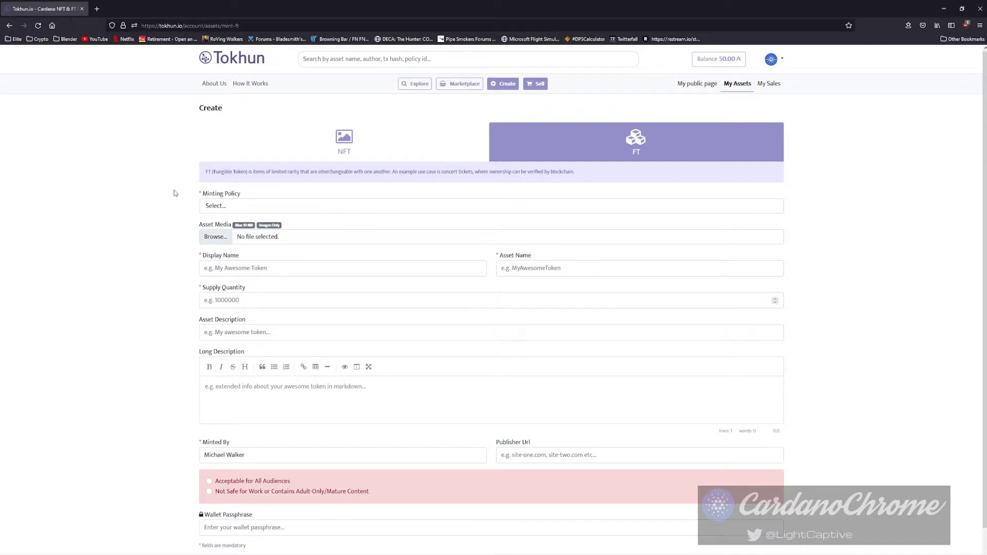
left_click(354, 149)
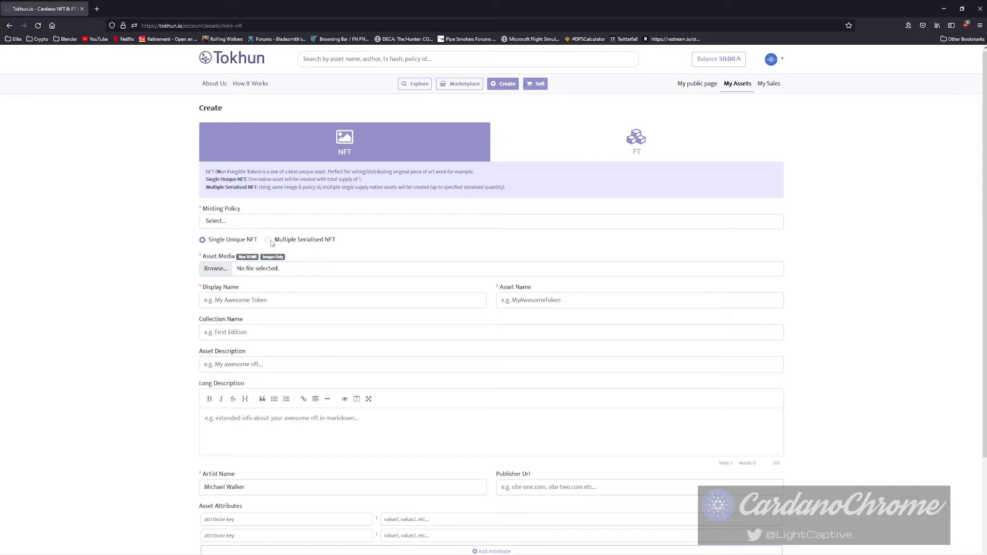
left_click(271, 240)
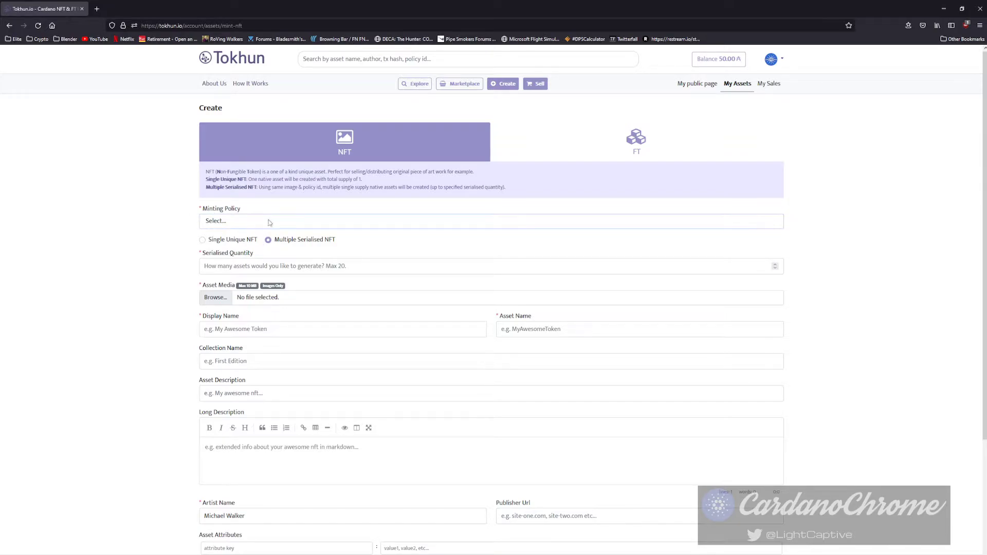
left_click(212, 252)
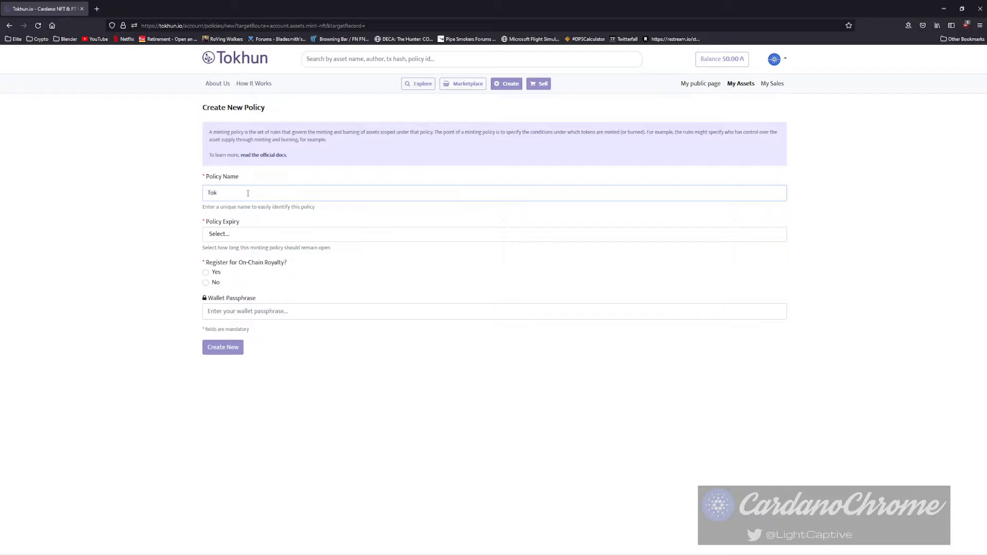
Name the policy 'Tokhun Minting Tutorial', set a 1 Day expiry and enable on-chain royalty.
type("hun Minting Tutorial")
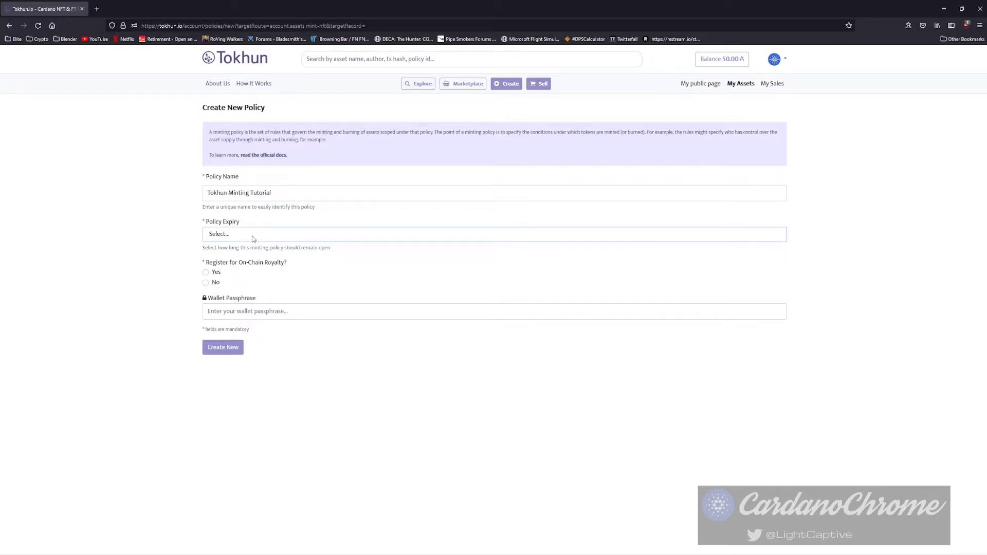
left_click(252, 240)
left_click(229, 277)
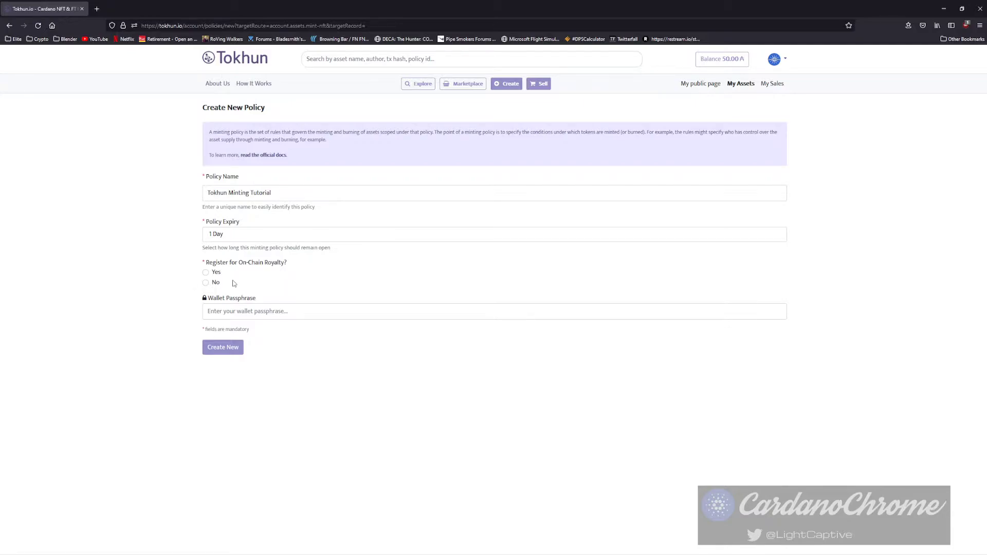
left_click(207, 273)
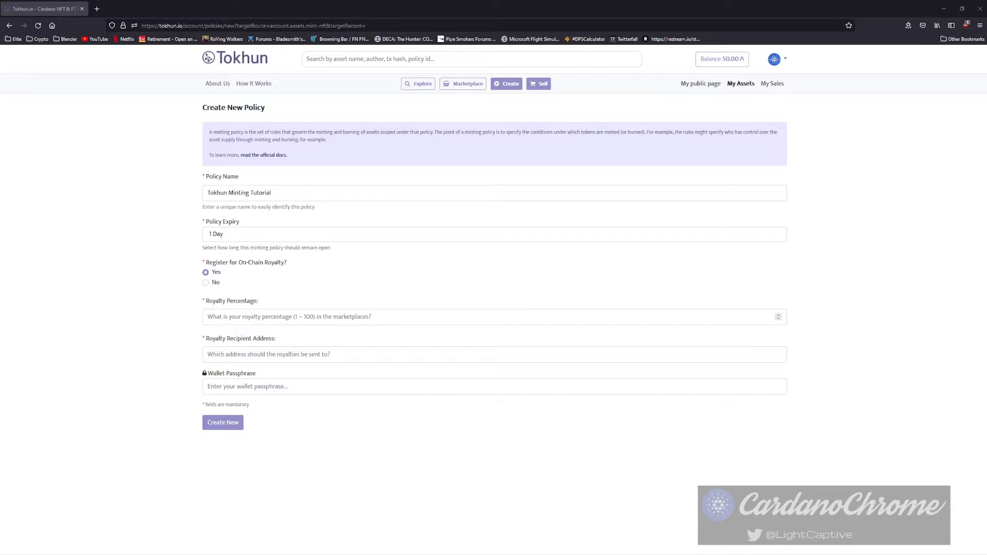
Paste the royalty recipient address, set a 5% royalty, paste the wallet passphrase and create the policy.
left_click(304, 354)
key("ctrl+v")
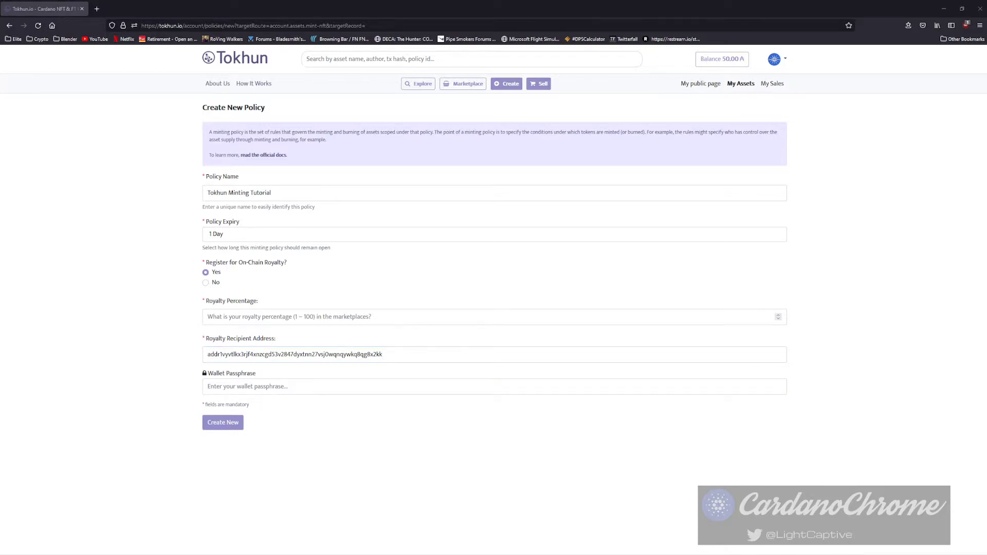
double_click(319, 354)
key("ctrl+v")
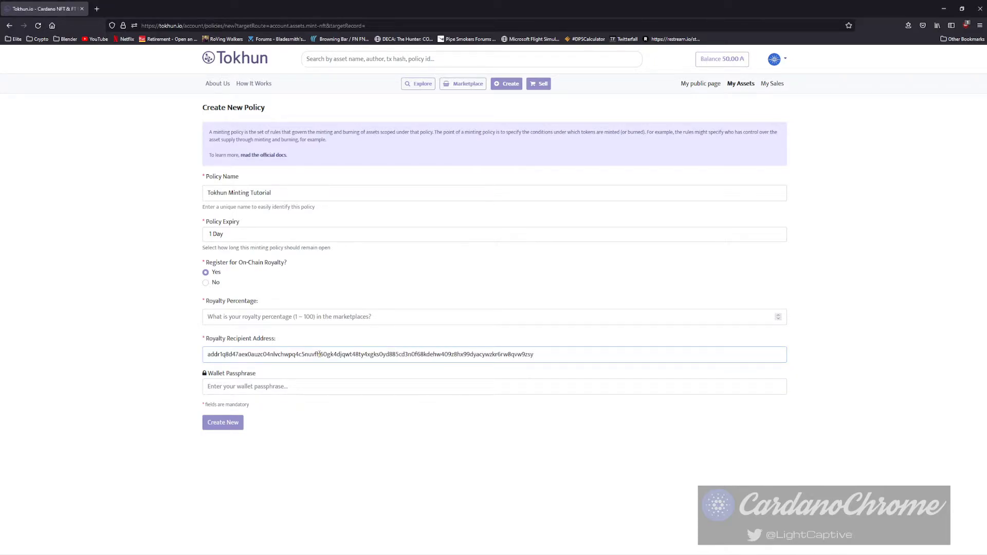
left_click(243, 318)
type("5")
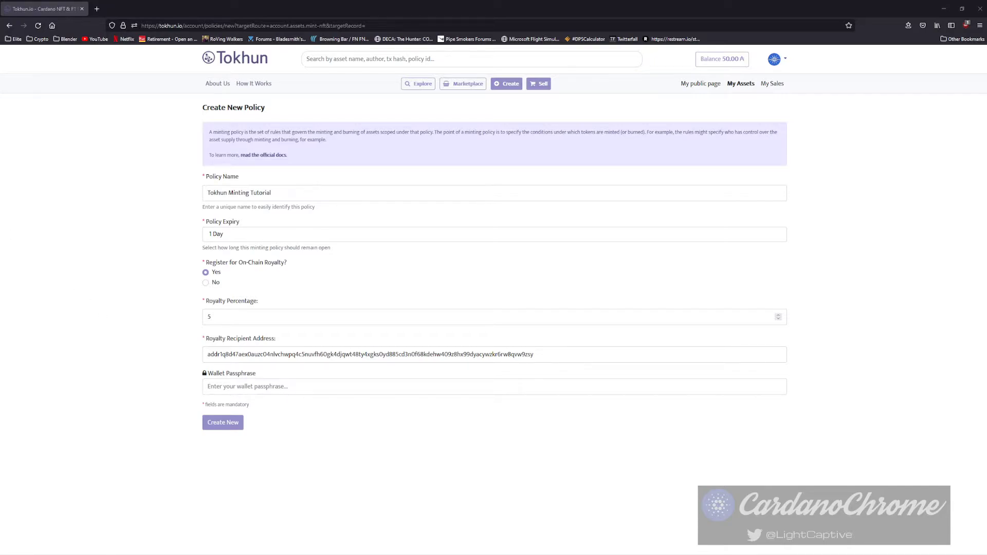
left_click(341, 387)
key("ctrl+v")
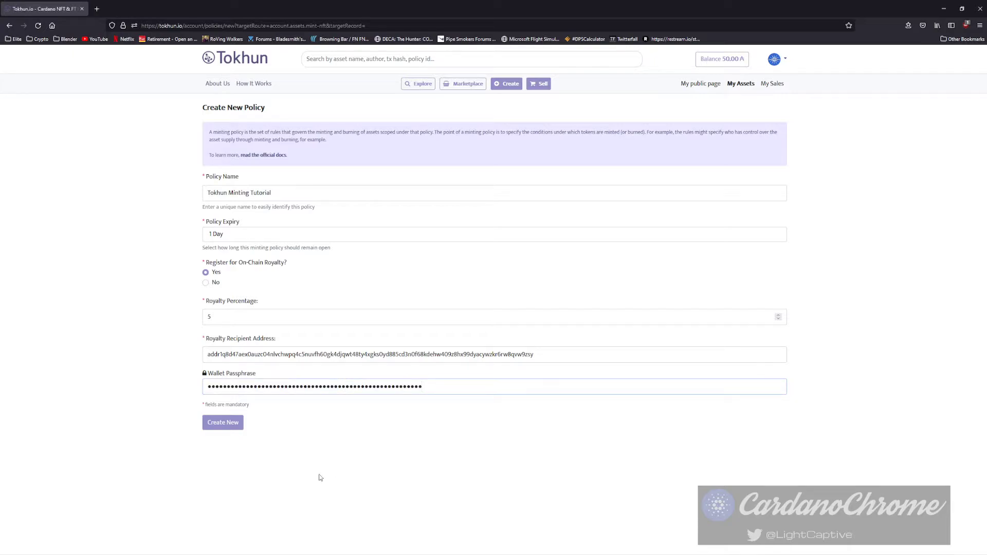
left_click(227, 425)
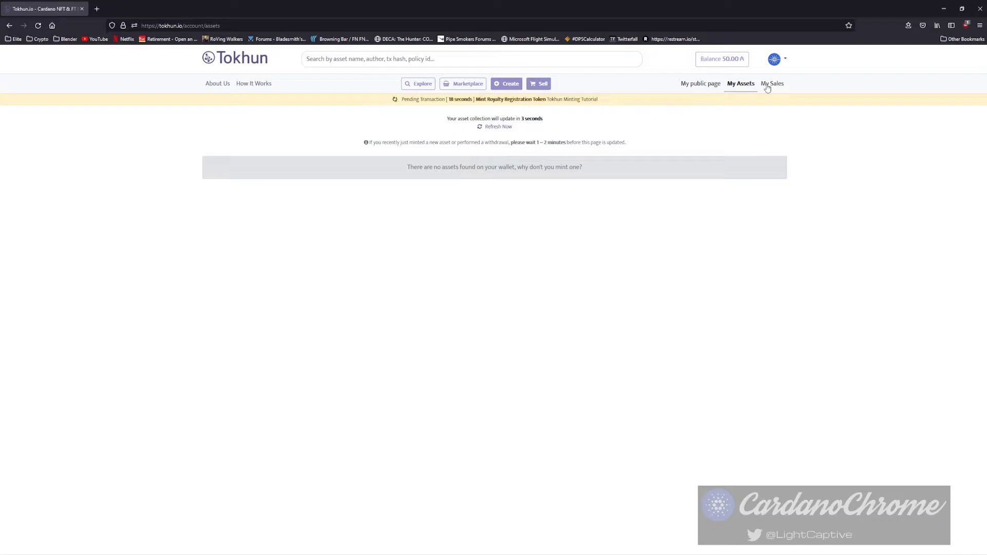
Refresh assets once the policy transaction clears and reopen the NFT Create form with the new policy.
left_click(503, 127)
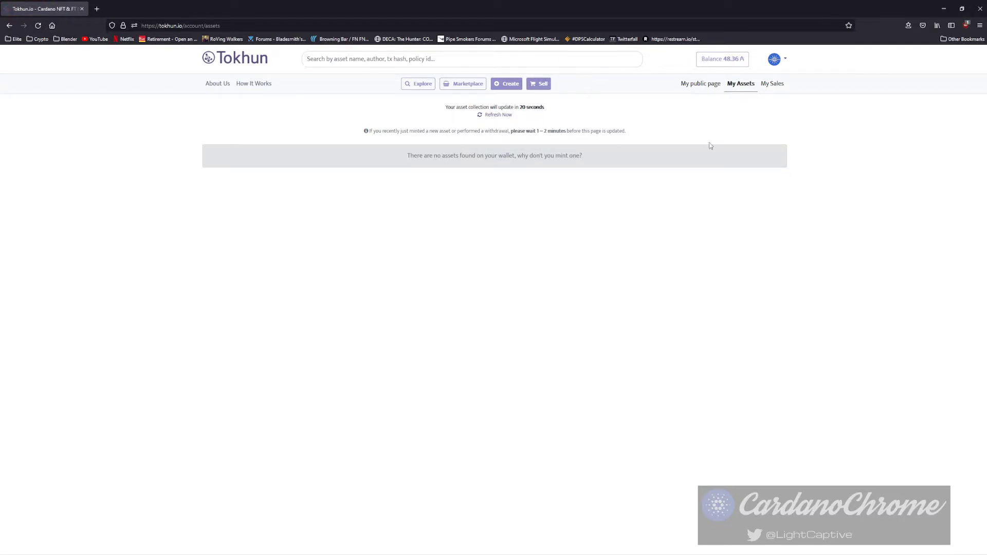
left_click(773, 84)
left_click(745, 84)
left_click(516, 86)
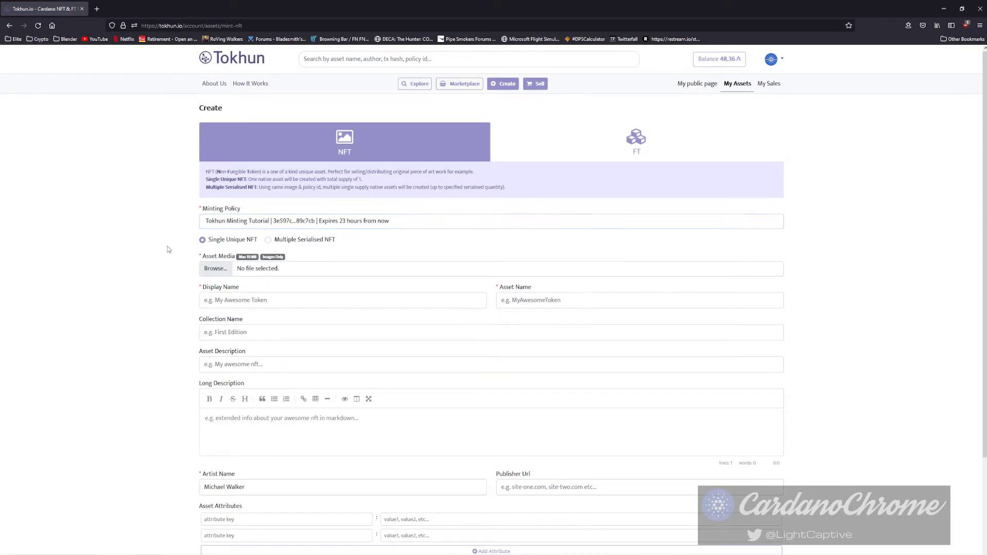
Make the NFT a 20-copy serialised edition and choose its image file.
left_click(270, 241)
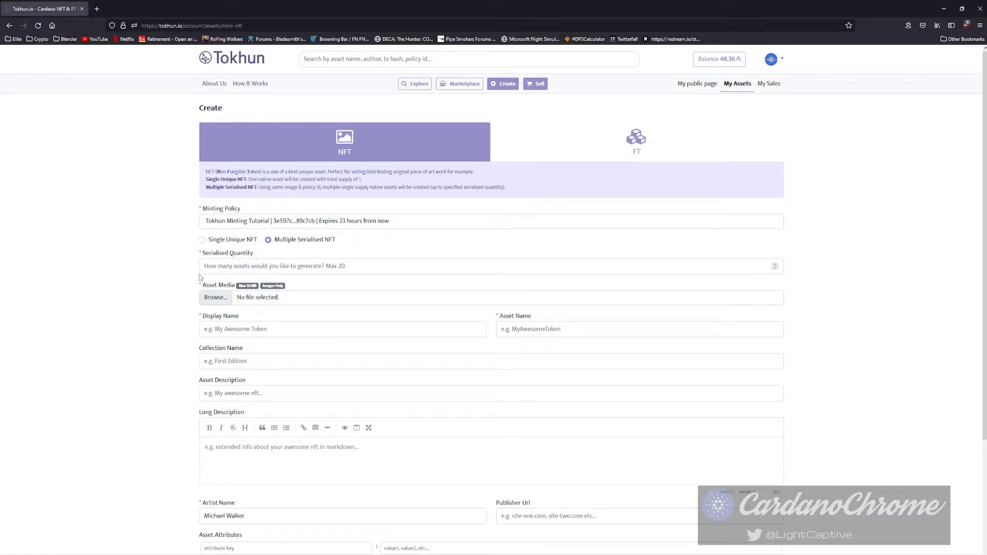
left_click(227, 266)
type("20")
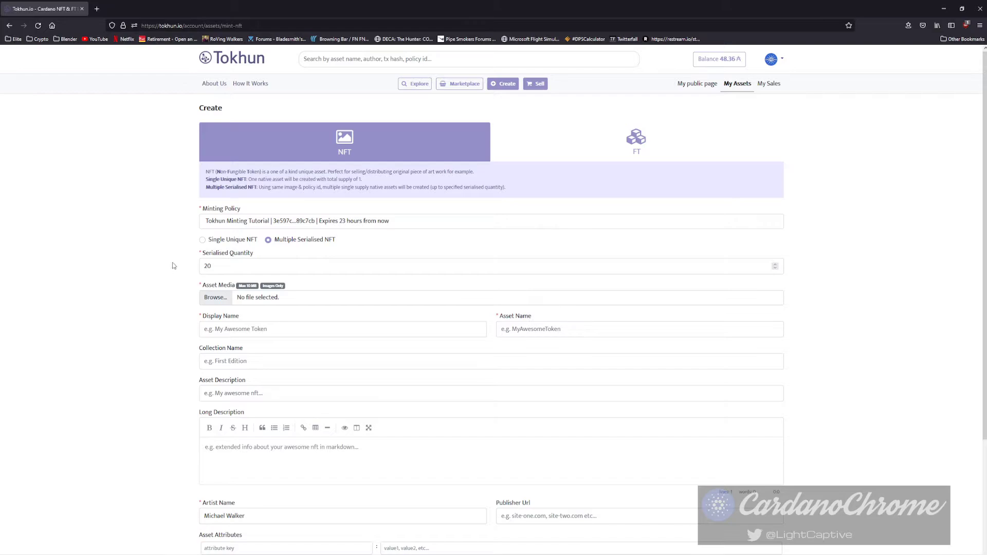
key("ctrl+a")
key("BackSpace")
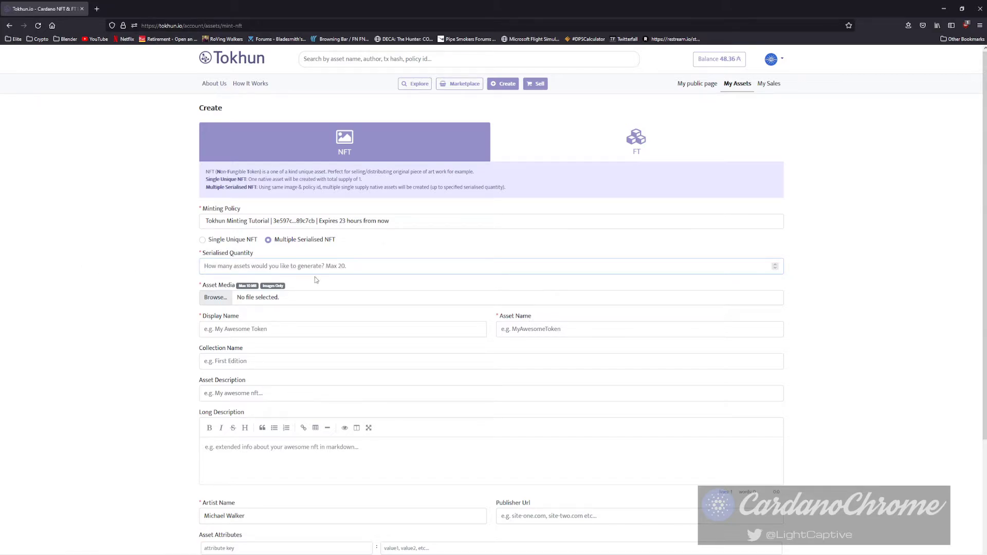
type("20")
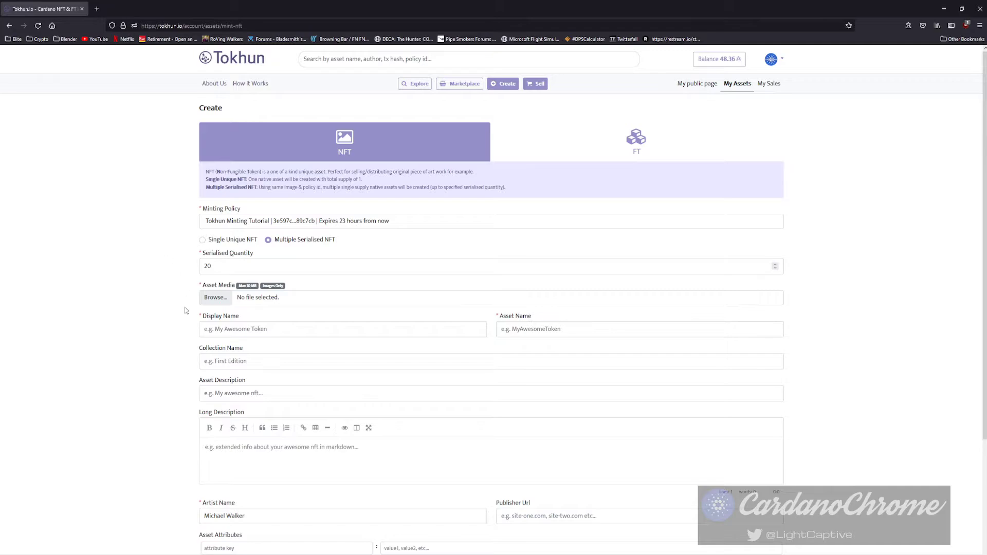
left_click(217, 304)
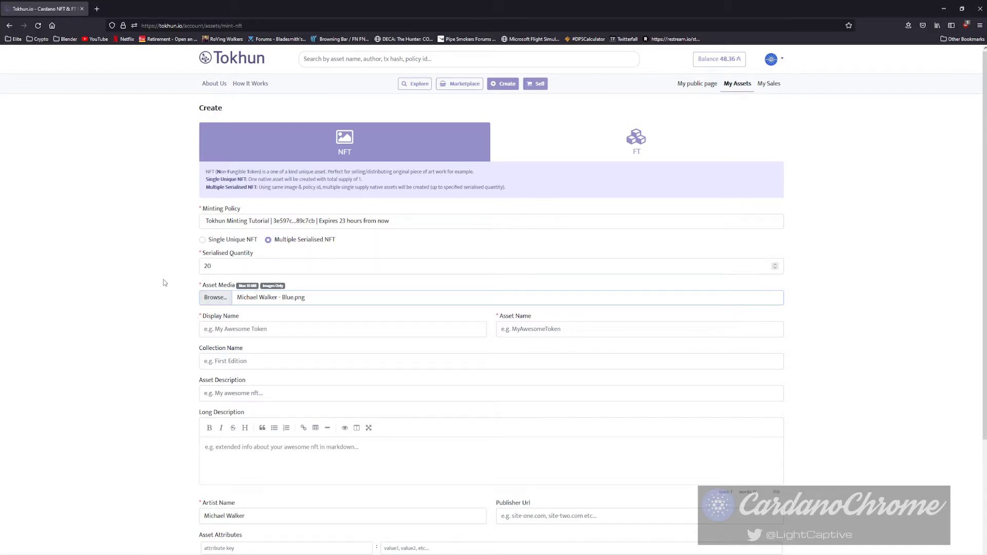
scroll(170, 283, "down", 2)
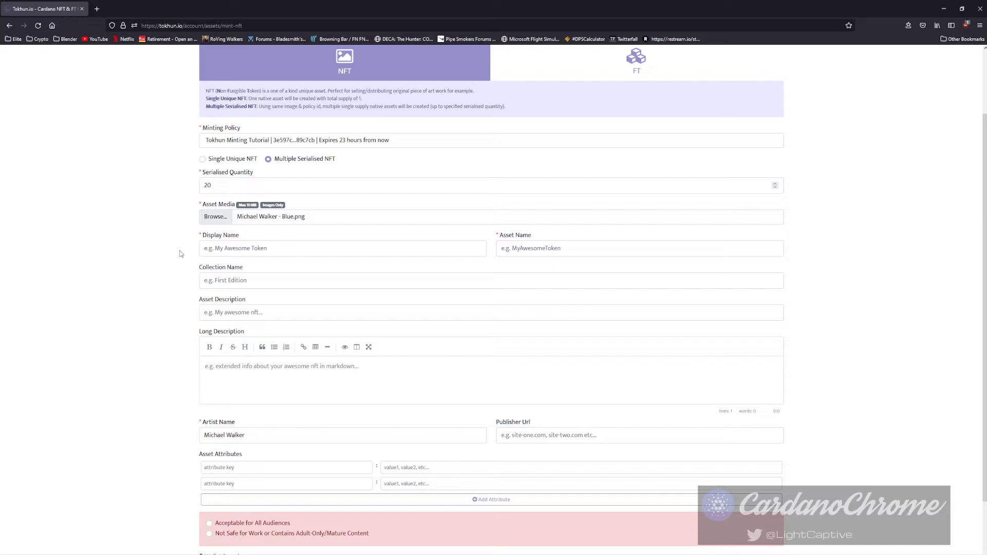
Name the asset 'Blue' in the collection 'Photos from CardanoChrome'.
left_click(232, 246)
type("Blue")
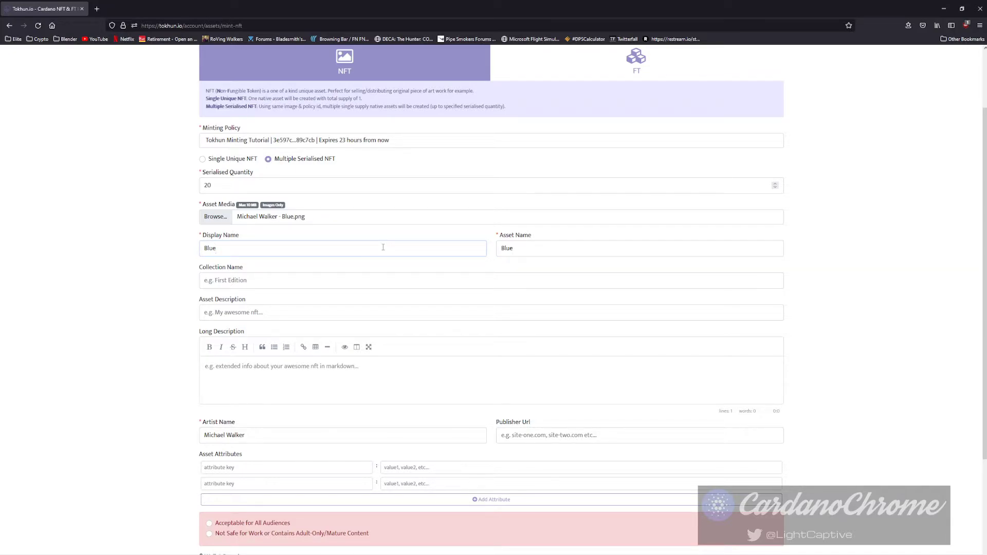
left_click(253, 280)
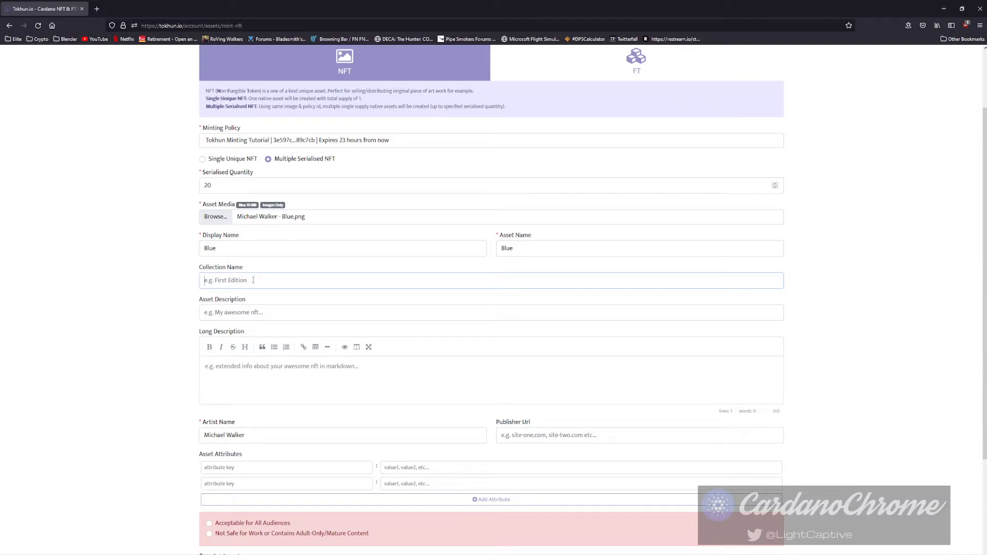
type("Photos from CardanoChrome")
double_click(213, 281)
left_click(321, 286)
Describe the asset as 'A Pair of Fishing Boats, Charleston SC'.
left_click(218, 315)
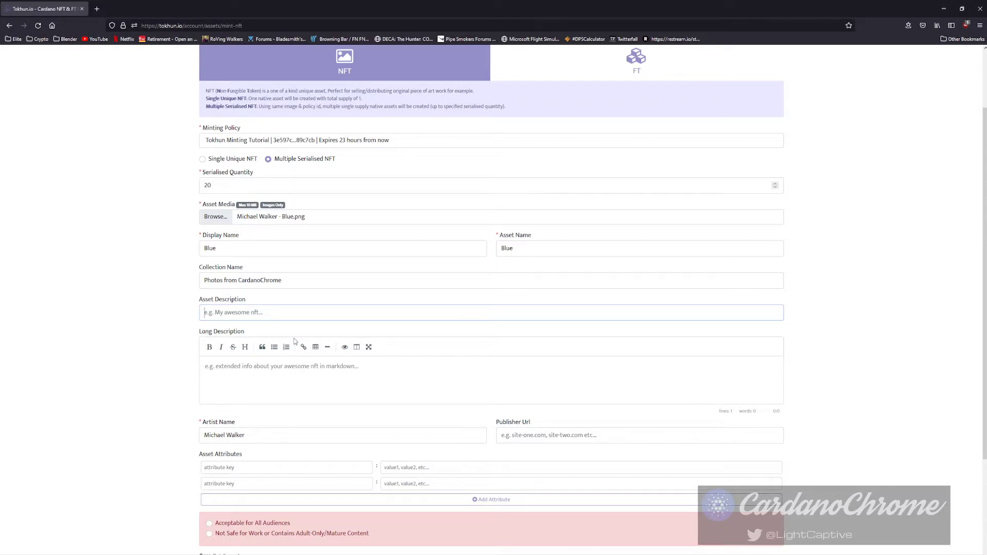
type("A Pair of Fishing Boats , Charleston SC")
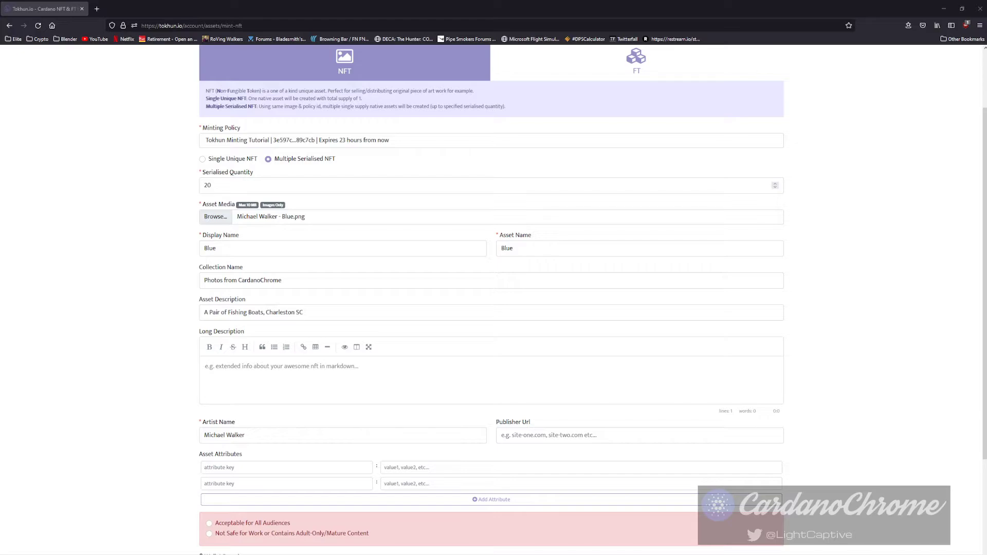
left_click(229, 380)
scroll(155, 407, "down", 3)
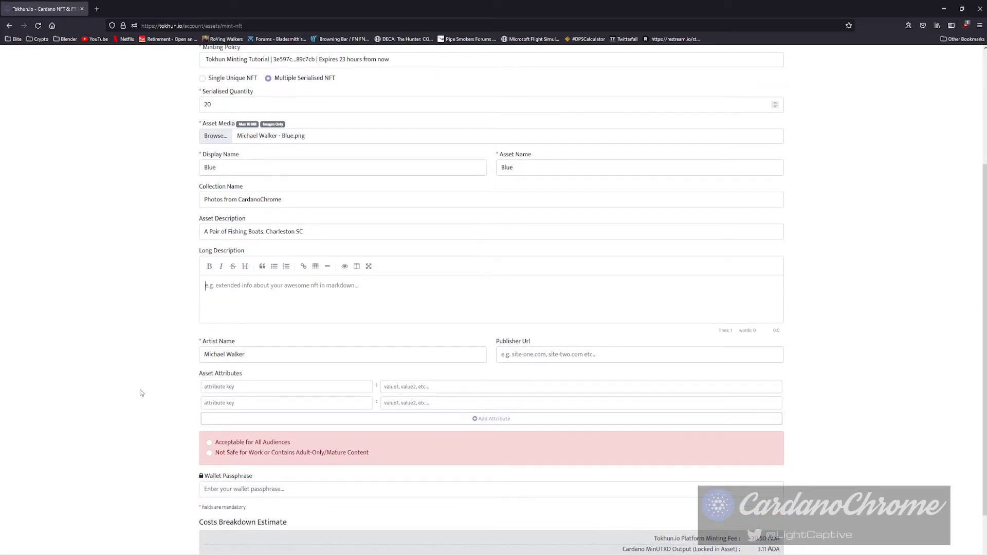
left_click(525, 354)
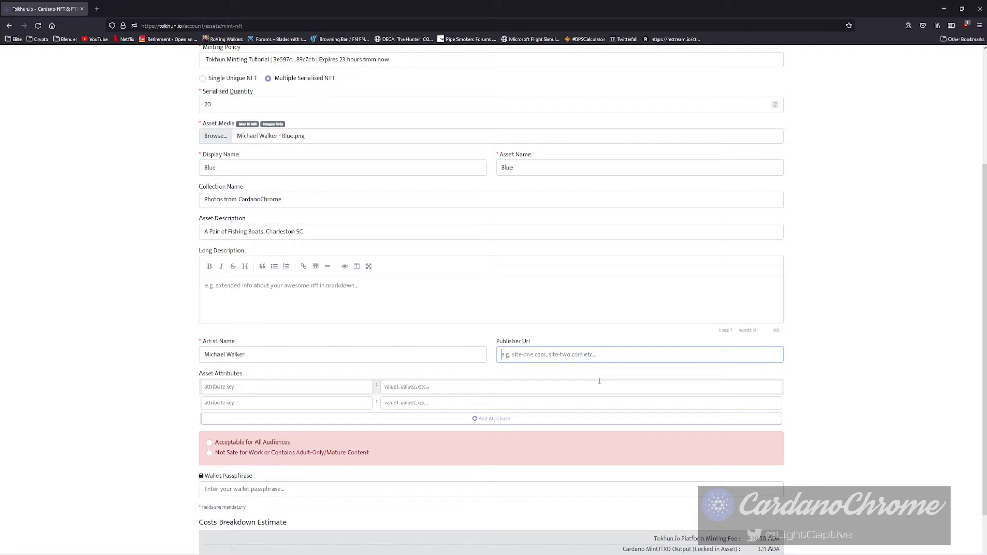
type("http://cardanochrome.com")
key("Tab")
left_click(267, 387)
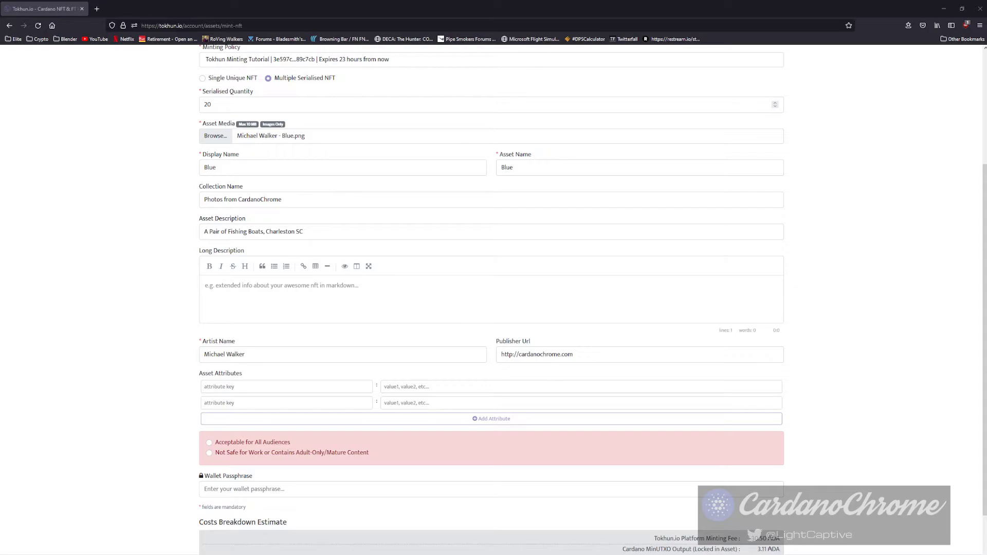
Add attributes DateTaken 2007/04/06 and Camera Canon EOS Digital Rebel XT.
left_click(239, 387)
left_click(240, 388)
left_click(247, 399)
left_click(414, 387)
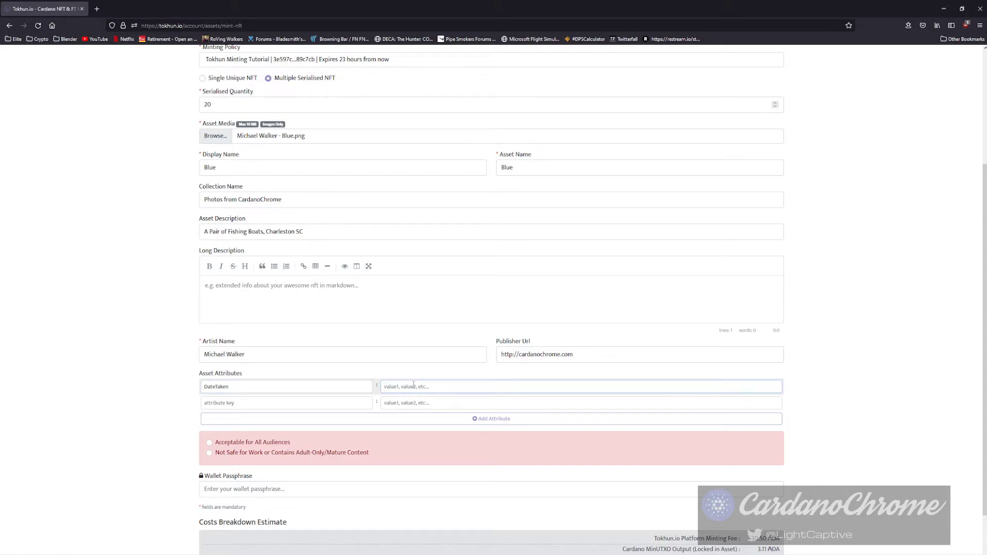
type("2007/04/06")
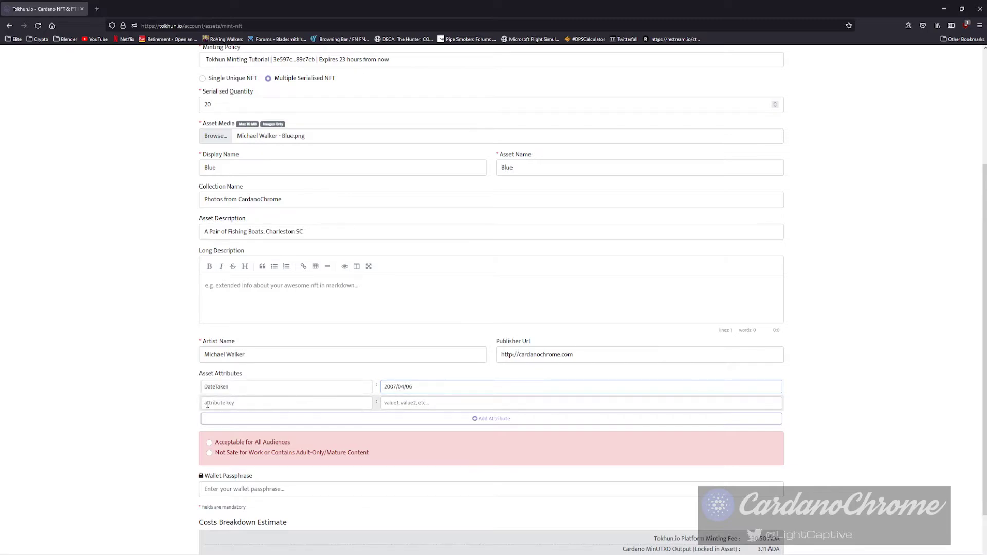
left_click(233, 403)
type("Camera")
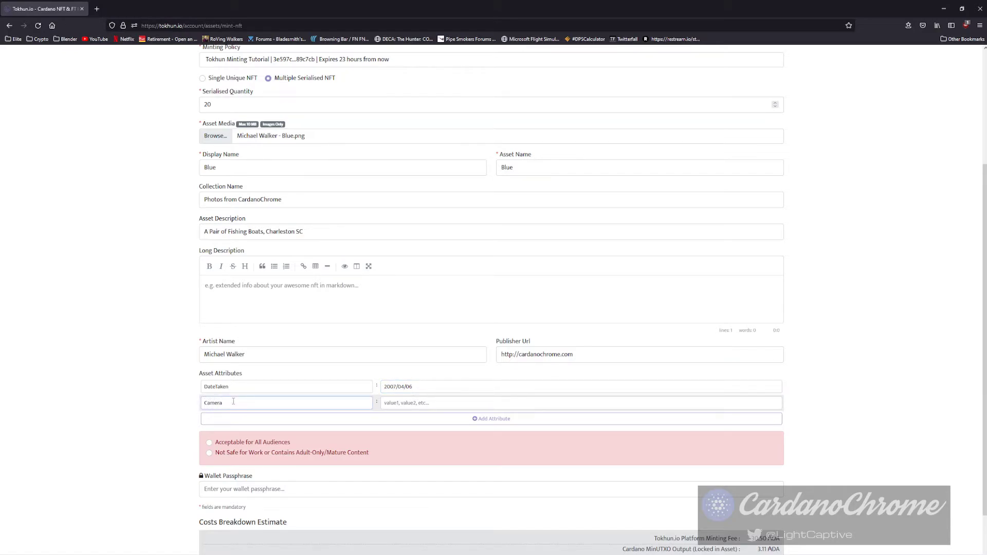
key("Tab")
type("Canon")
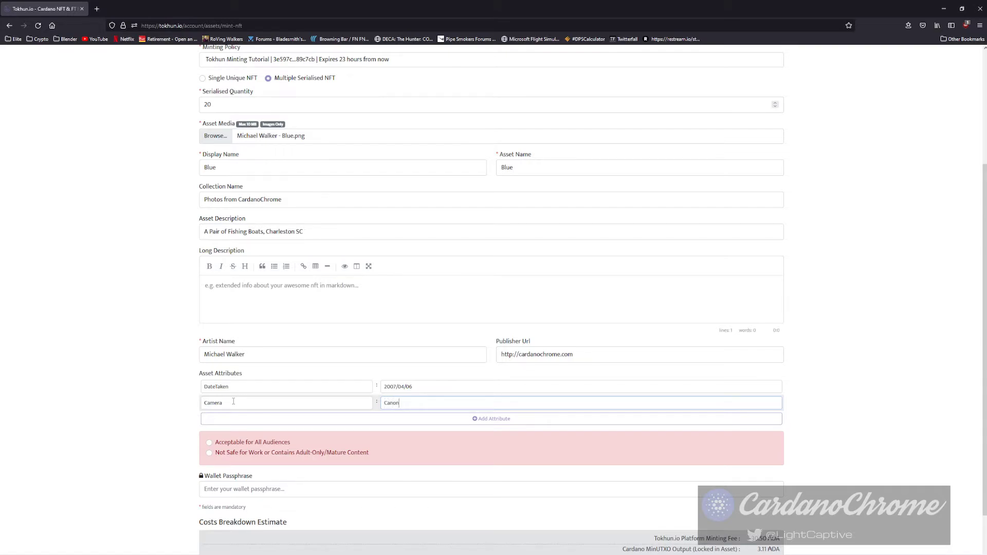
type(" EOS Digital Rebel XT")
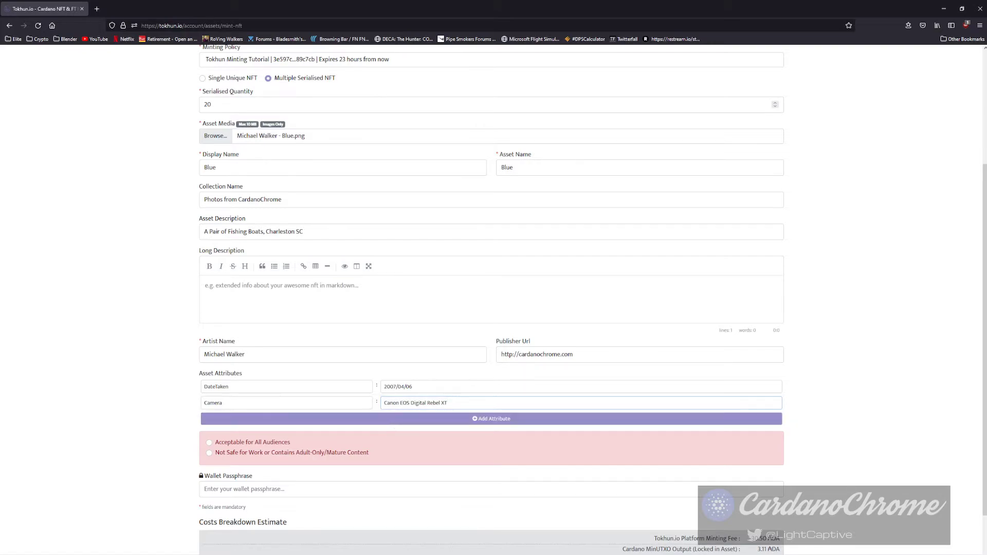
Add attributes Exposure 1/125 and Aperature f14.
left_click(283, 419)
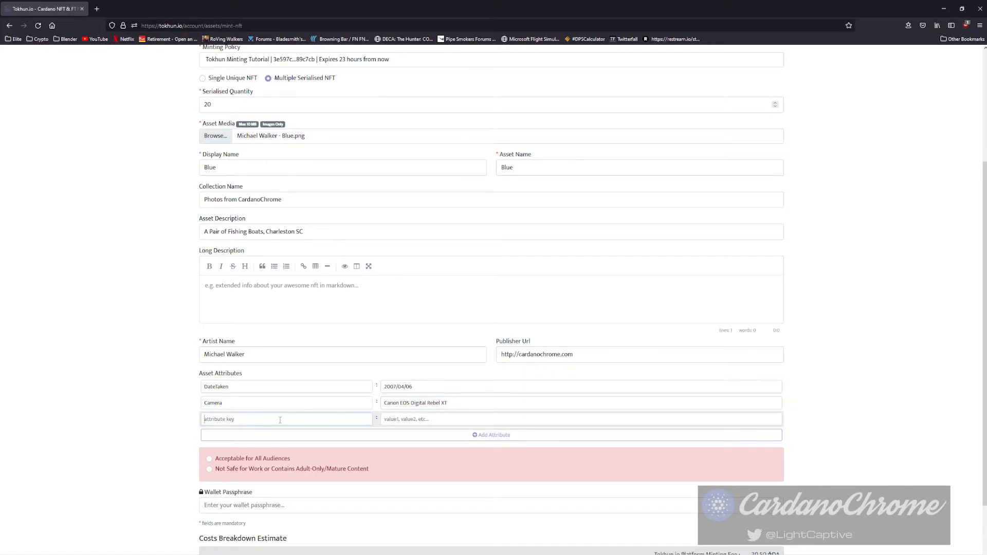
type("Exposur")
key("Tab")
type("1/125")
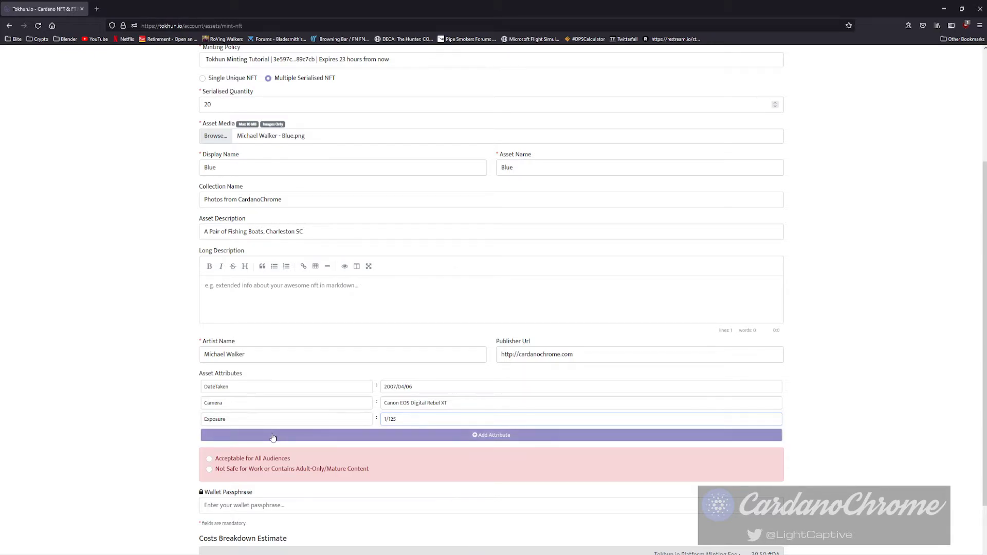
left_click(274, 438)
type("Aperature")
key("Tab")
type("f")
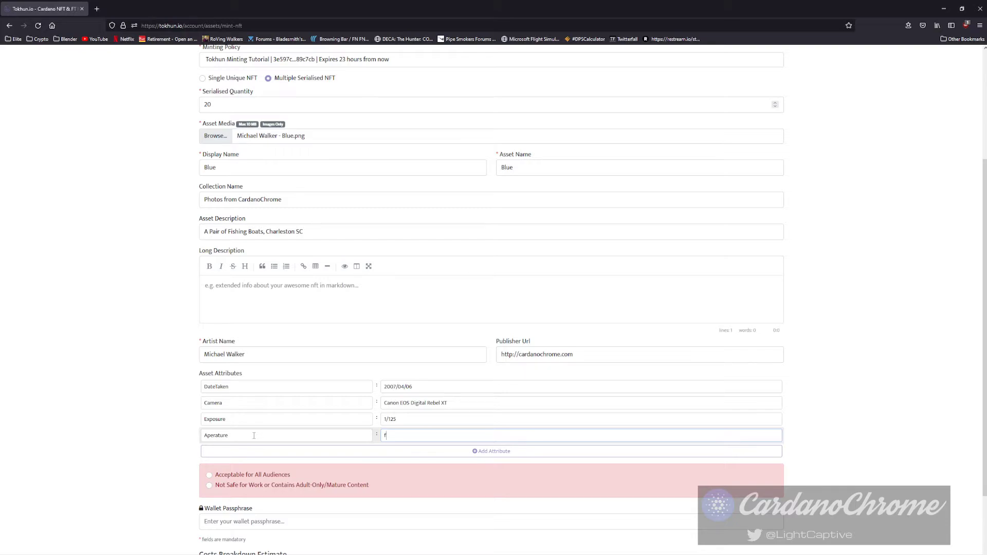
type("14")
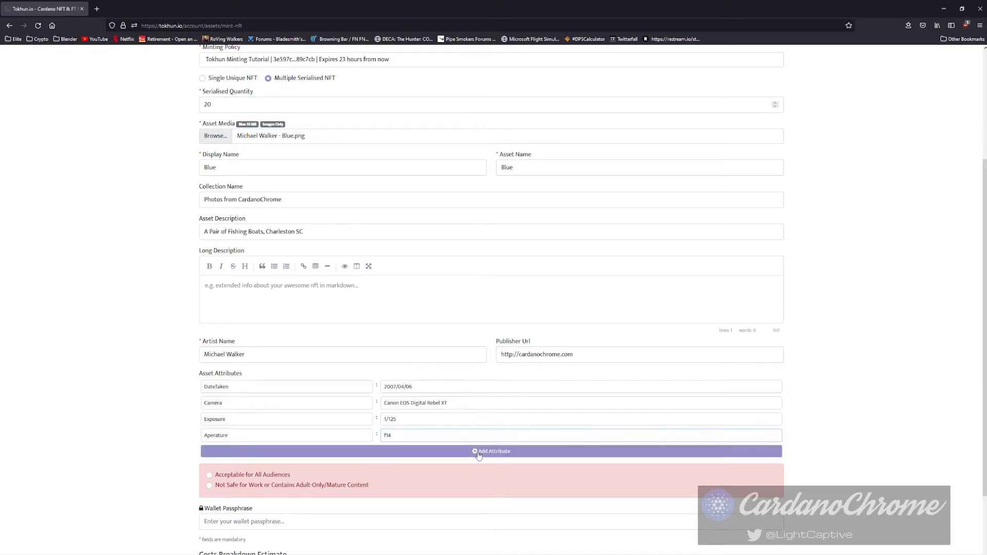
Add attributes ISO 100 and FocalLength 50mm.
left_click(287, 452)
type("ISO")
key("Tab")
type("100")
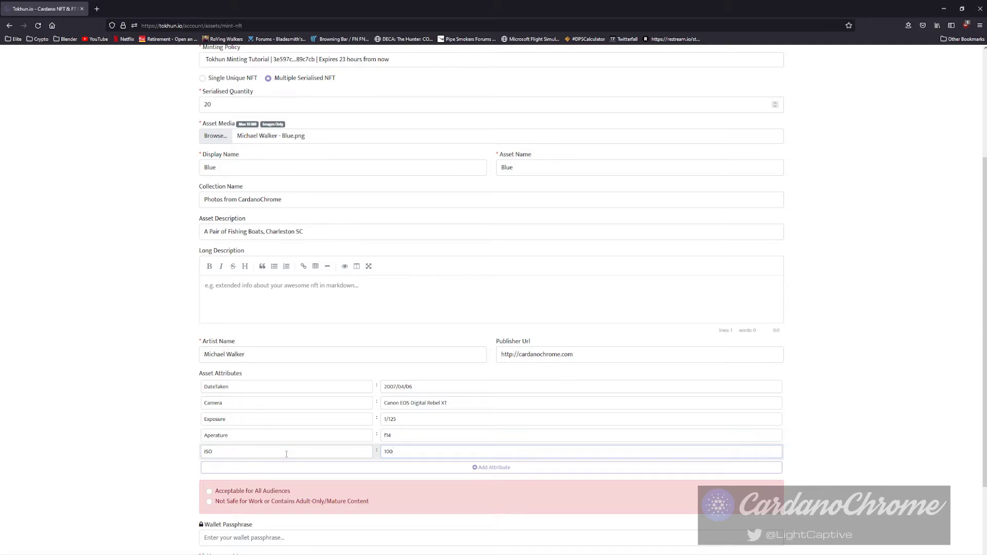
left_click(251, 468)
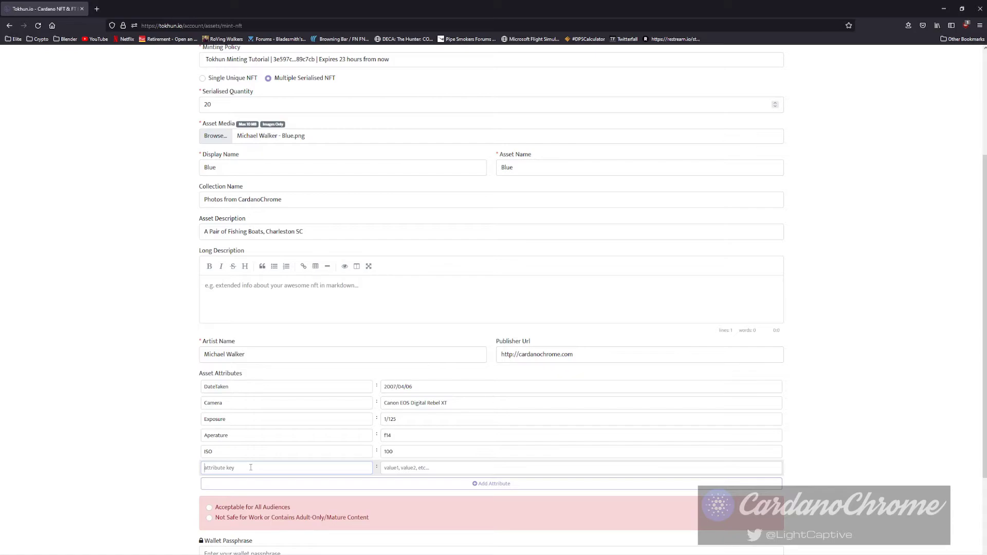
type("FocalLength")
key("Tab")
type("50mm")
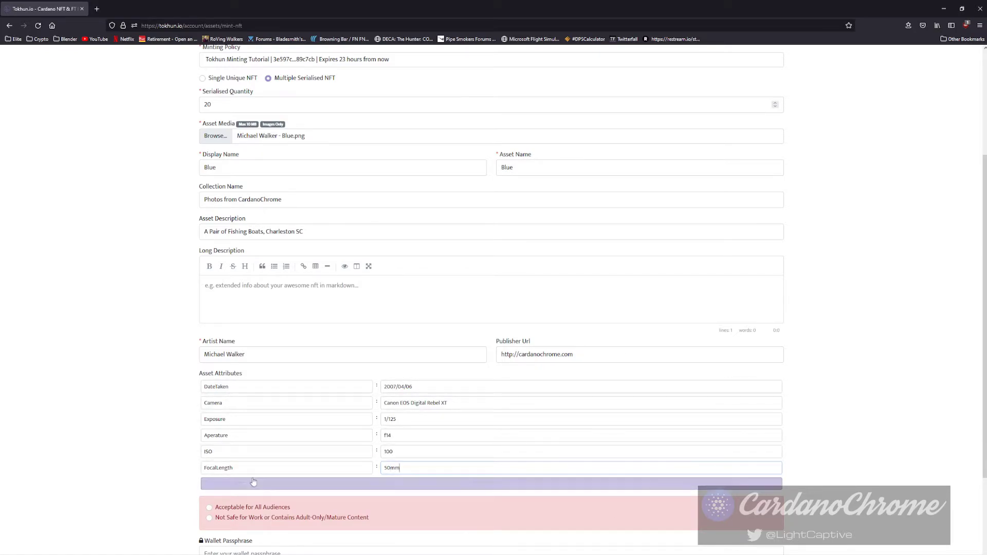
Rate the Blue NFT 'Acceptable for All Audiences', paste the wallet passphrase, and review the 30.50 ADA minting fee.
scroll(155, 466, "down", 3)
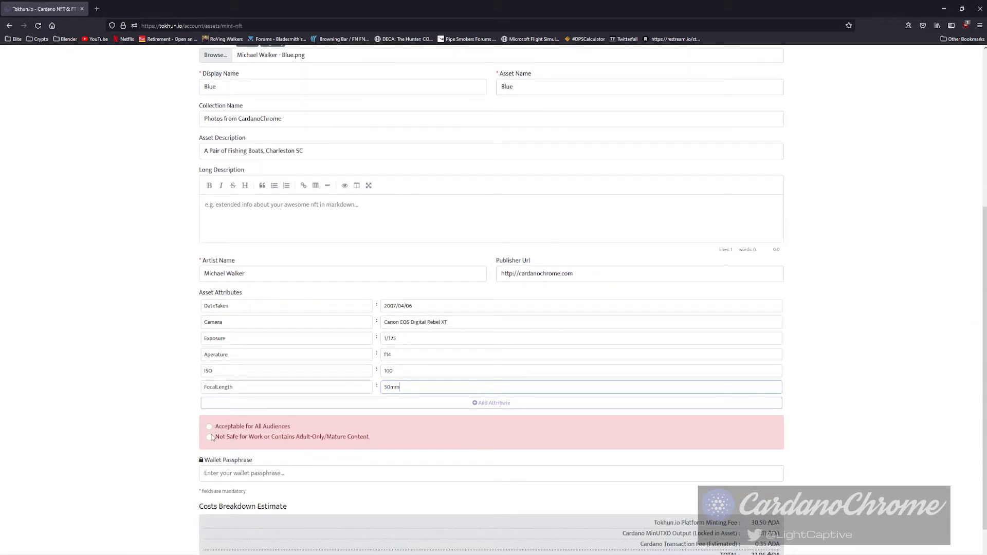
left_click(209, 427)
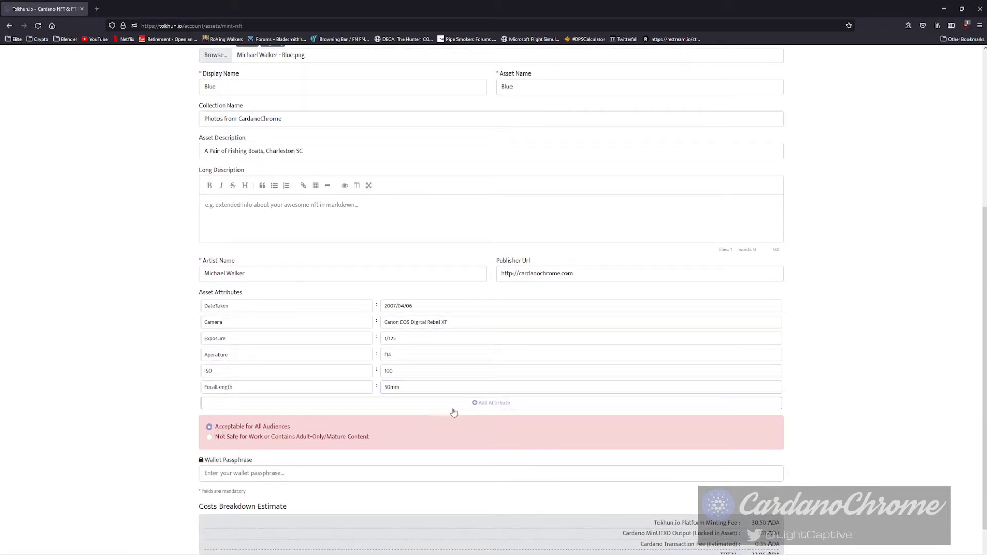
scroll(160, 433, "down", 2)
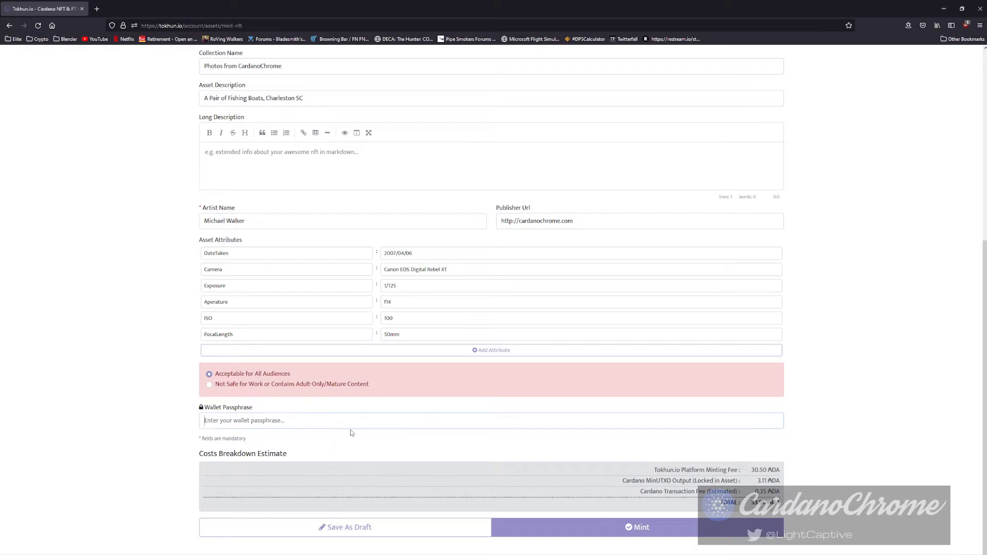
key("ctrl+v")
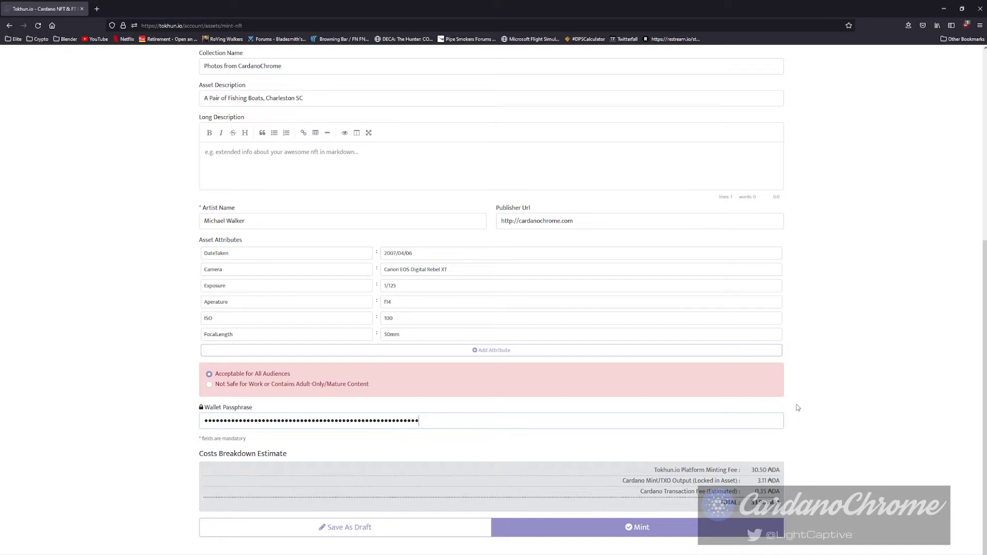
scroll(668, 423, "up", 6)
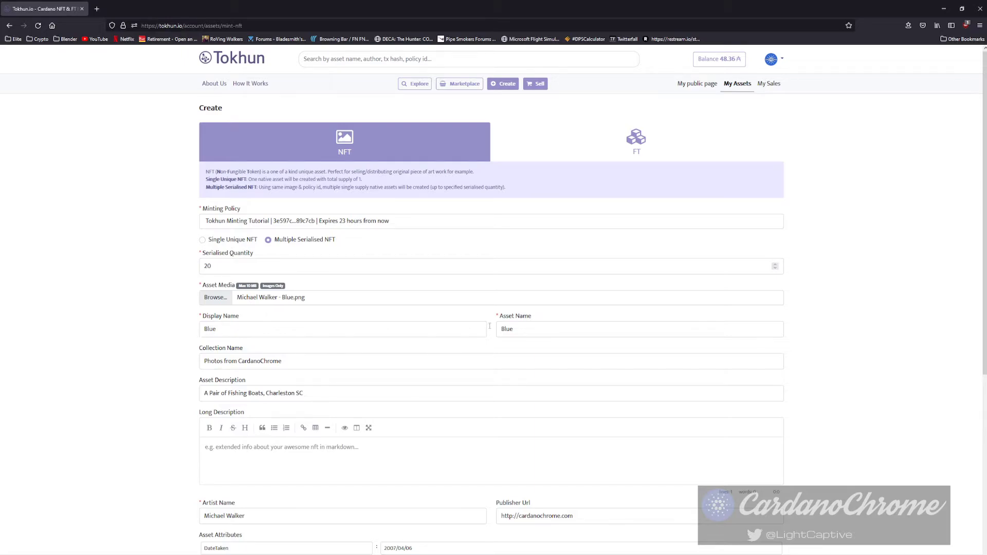
scroll(522, 352, "down", 3)
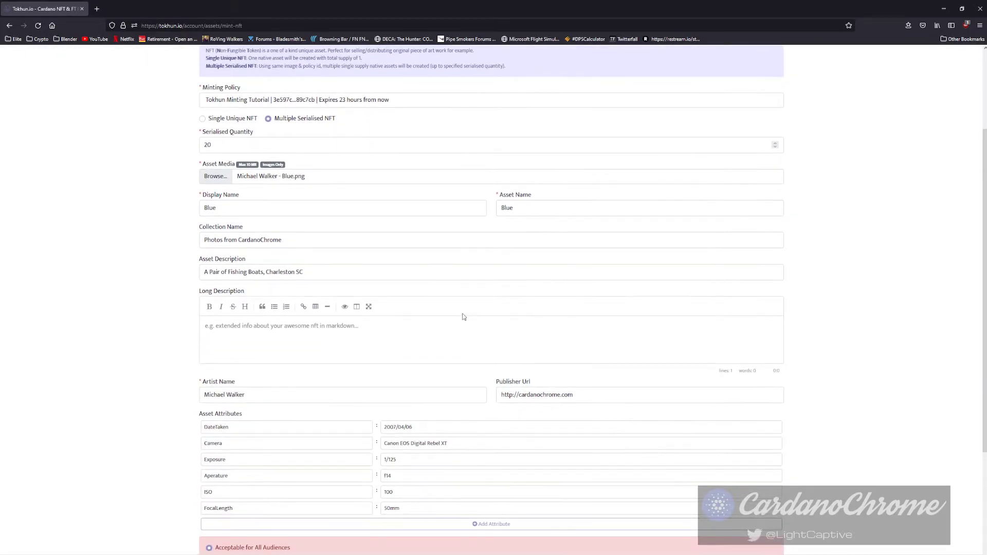
scroll(352, 292, "down", 3)
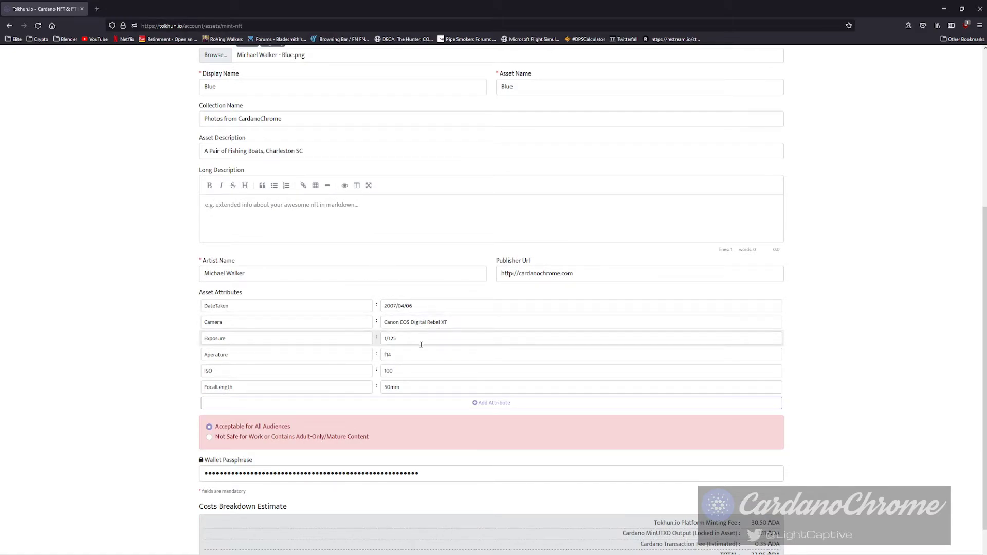
scroll(418, 392, "down", 2)
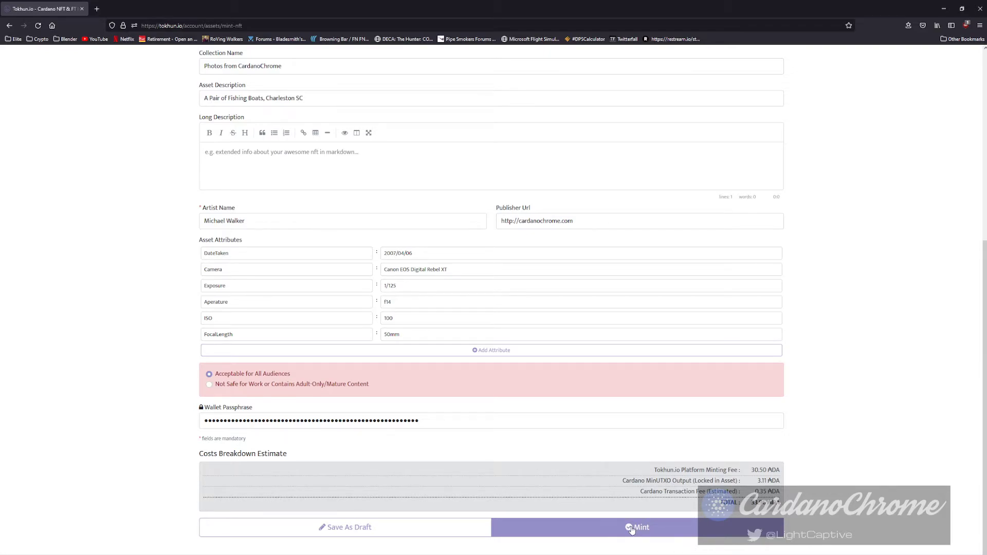
Mint the 20 Blue NFTs and refresh My Assets to see the pending mint.
left_click(631, 530)
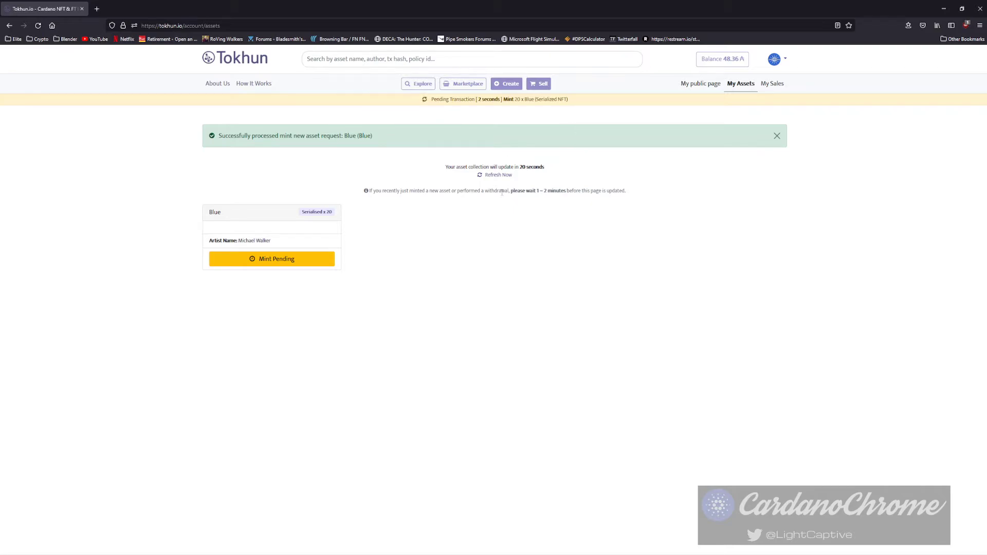
left_click(506, 177)
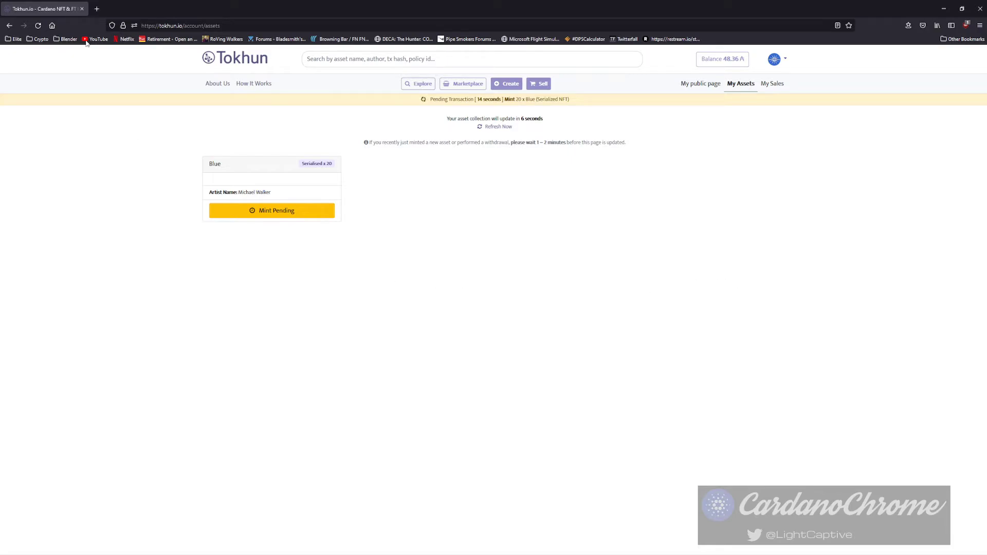
Reload My Assets until the Blue mint completes, then list every Blue serialised asset.
left_click(38, 26)
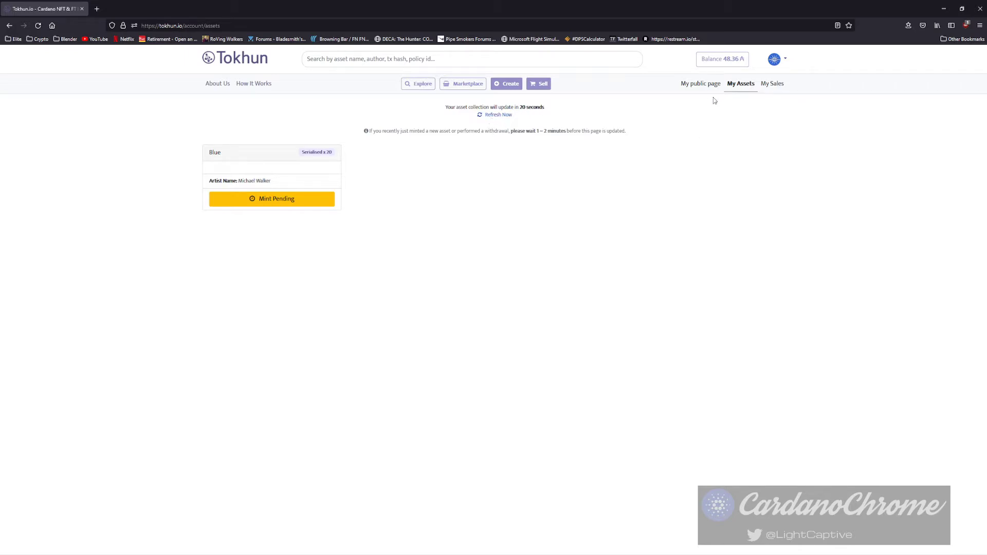
left_click(741, 87)
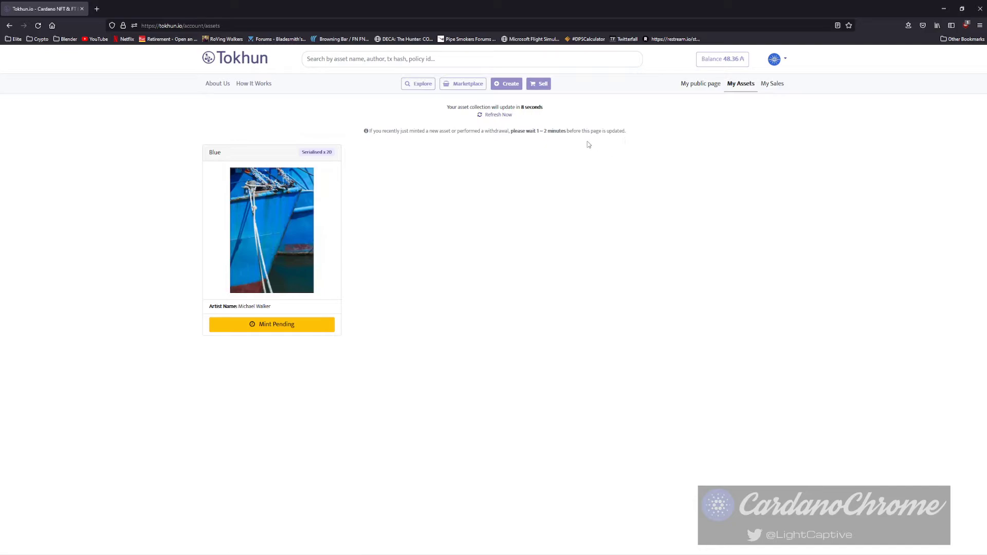
left_click(507, 118)
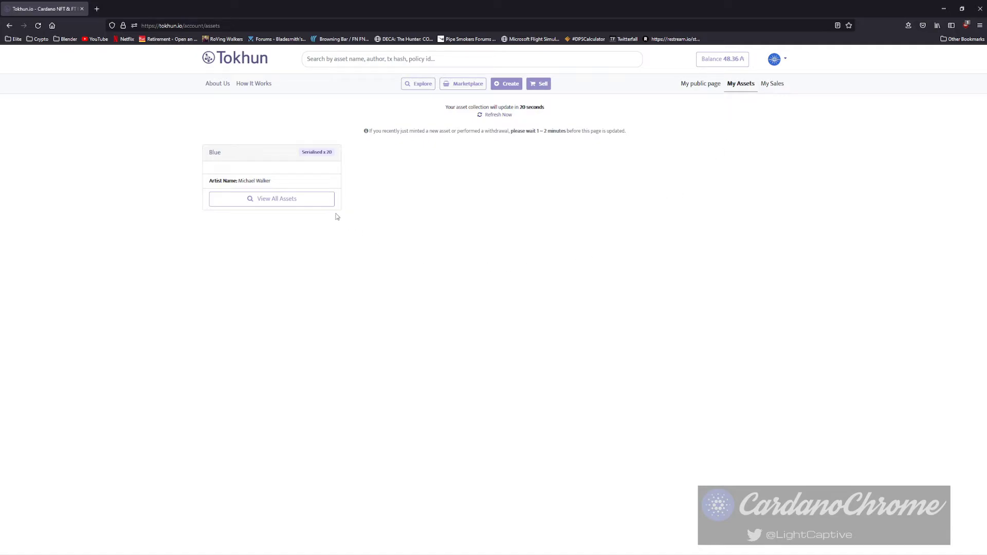
left_click(276, 199)
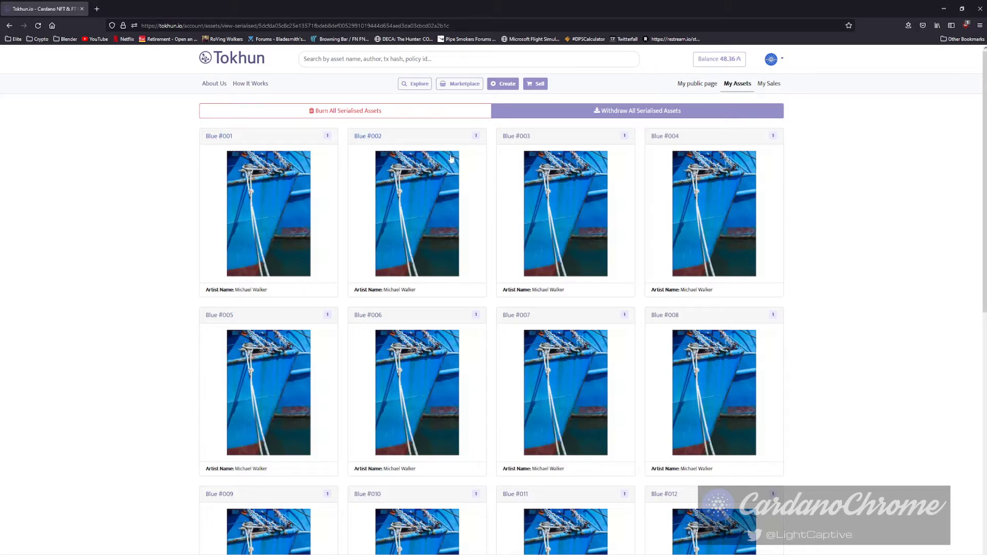
Open the Blue #001 edition's detail page from the serialised grid.
scroll(630, 339, "down", 2)
scroll(631, 336, "down", 8)
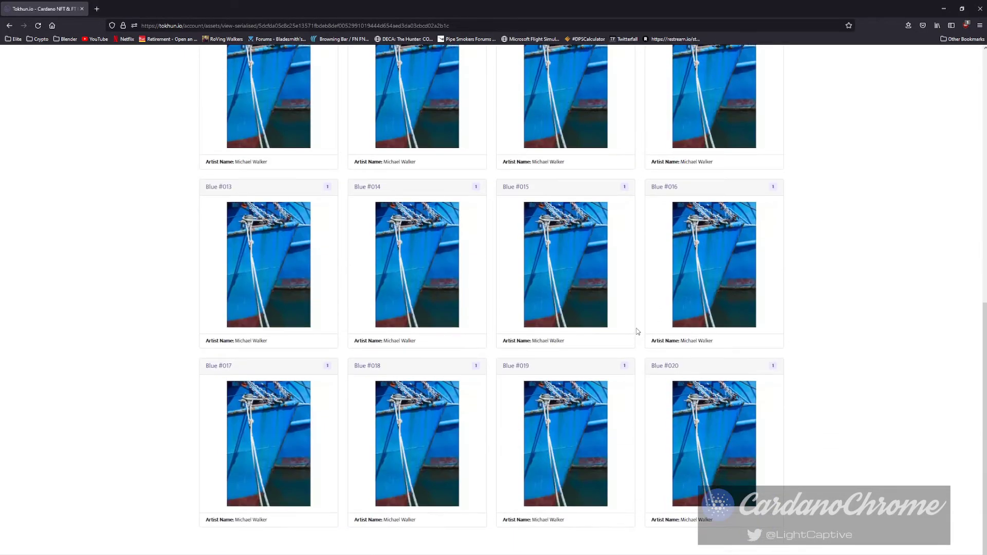
scroll(676, 388, "up", 10)
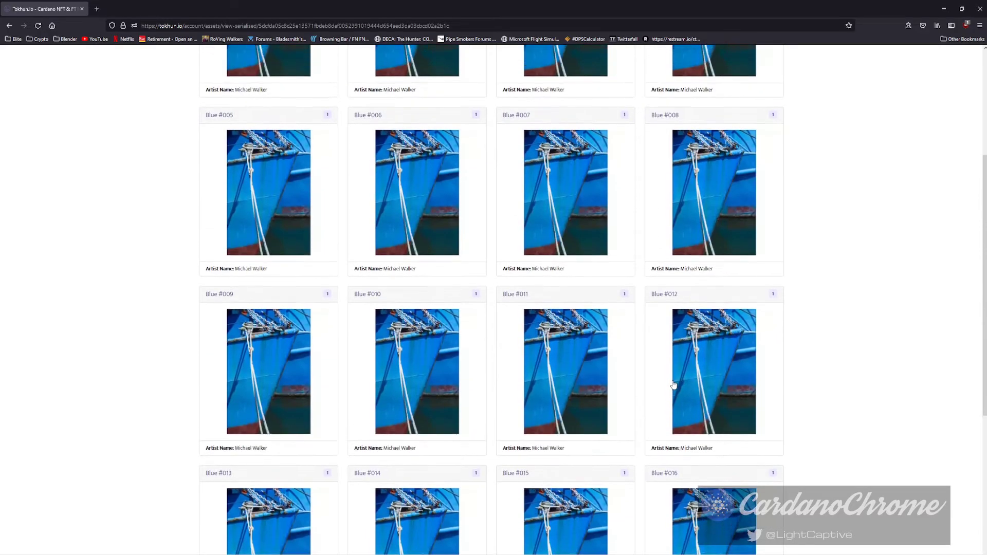
left_click(271, 208)
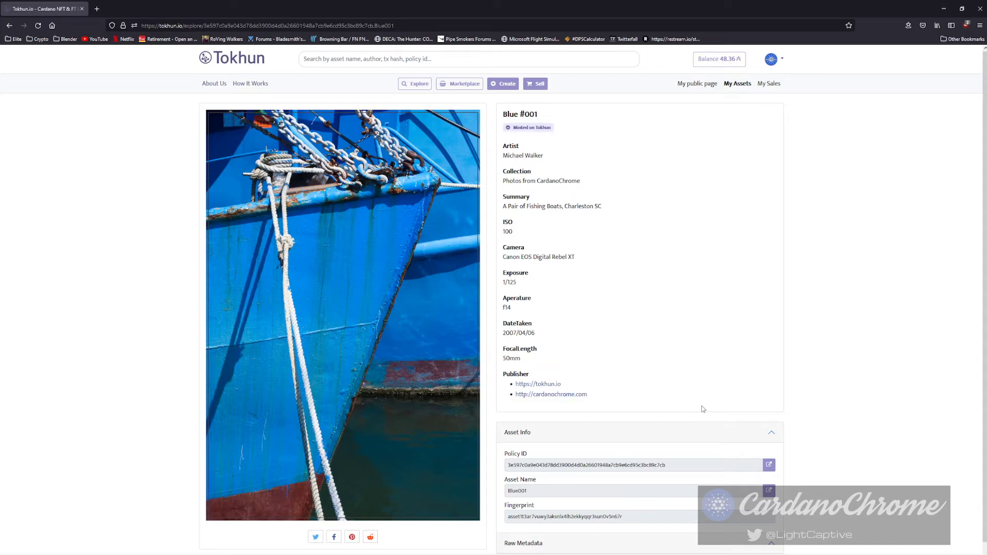
View the Blue #001 photo full-size at actual pixels, then close it.
left_click(332, 244)
left_click(530, 356)
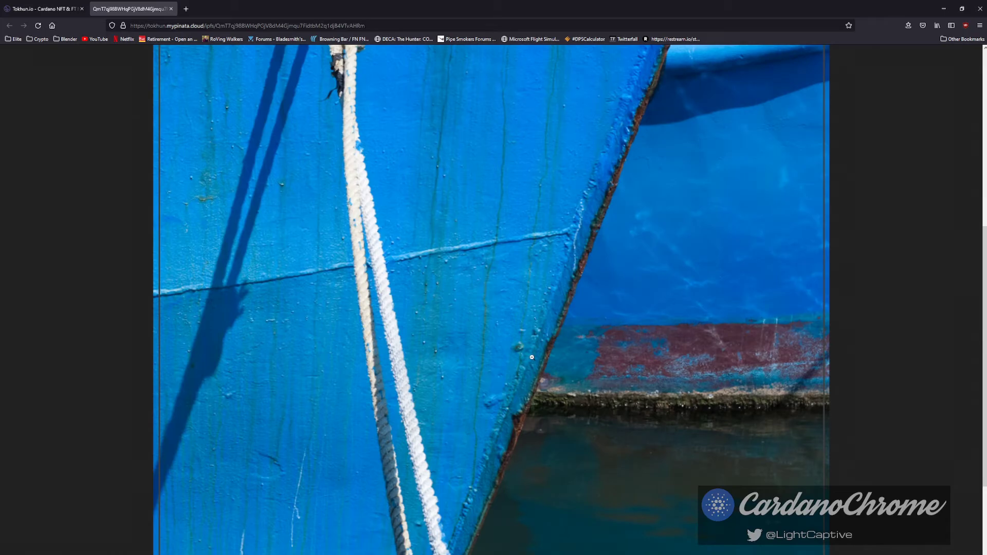
mouse_move(977, 273)
left_mouse_down()
mouse_move(976, 329)
mouse_move(977, 125)
mouse_move(964, 90)
left_mouse_up()
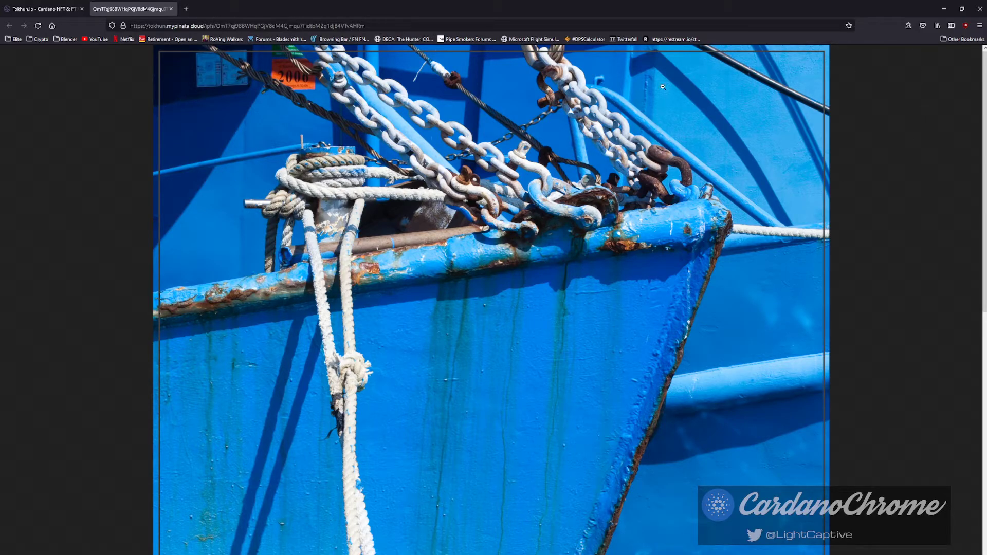
left_click(693, 84)
left_click(171, 8)
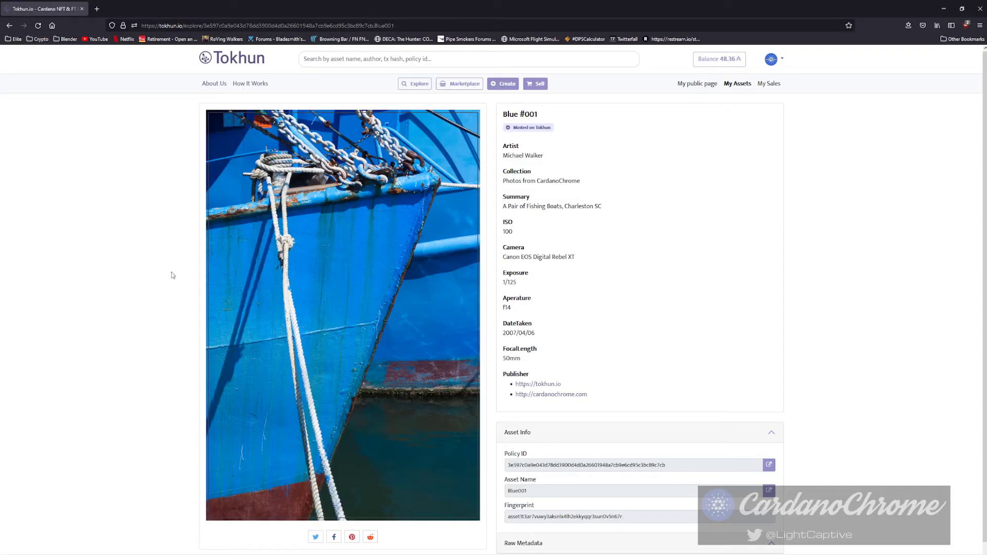
Expand the Raw Metadata section of Blue #001.
scroll(653, 350, "down", 1)
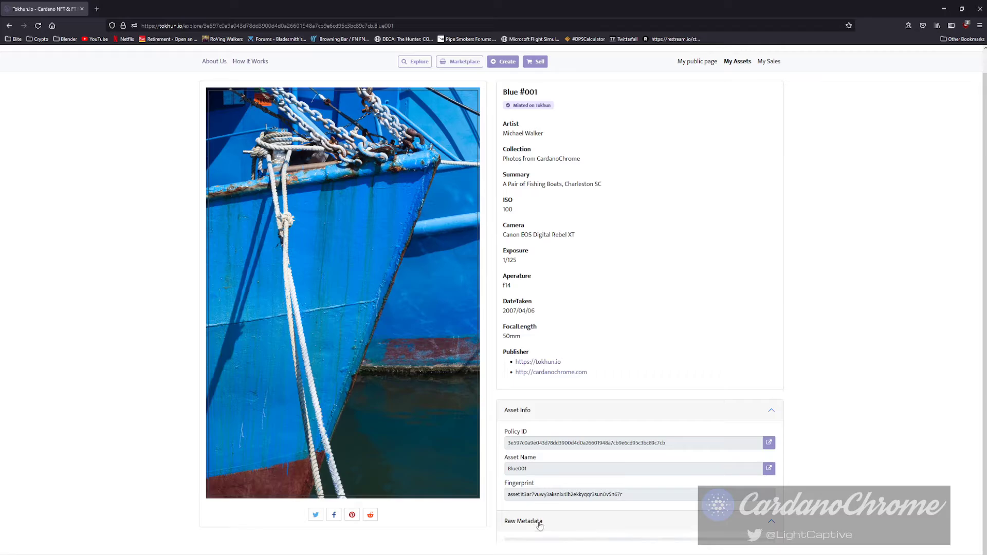
left_click(535, 522)
scroll(535, 524, "down", 5)
scroll(691, 430, "up", 5)
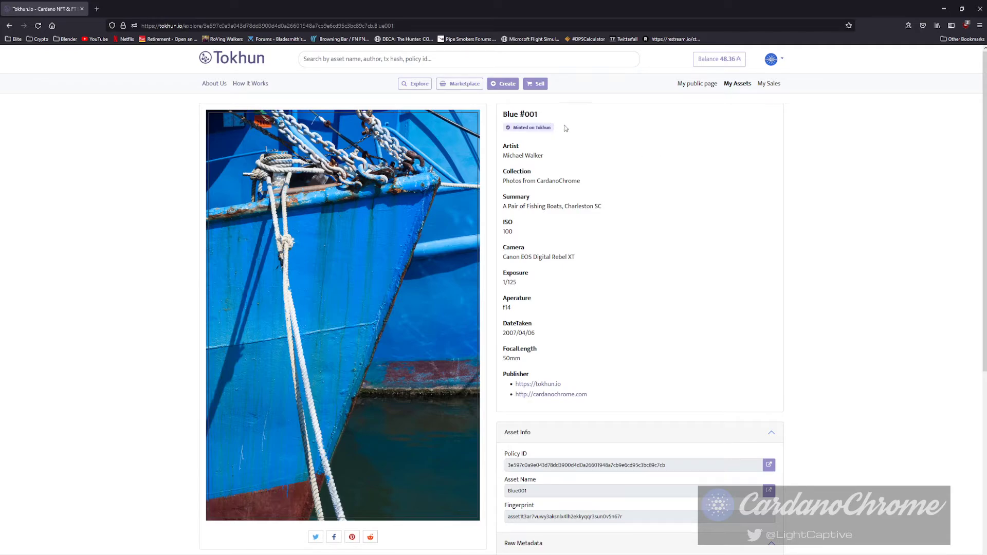
Withdraw all 20 Blue editions from the Blue card, pasting the recipient address and wallet passphrase.
left_click(737, 84)
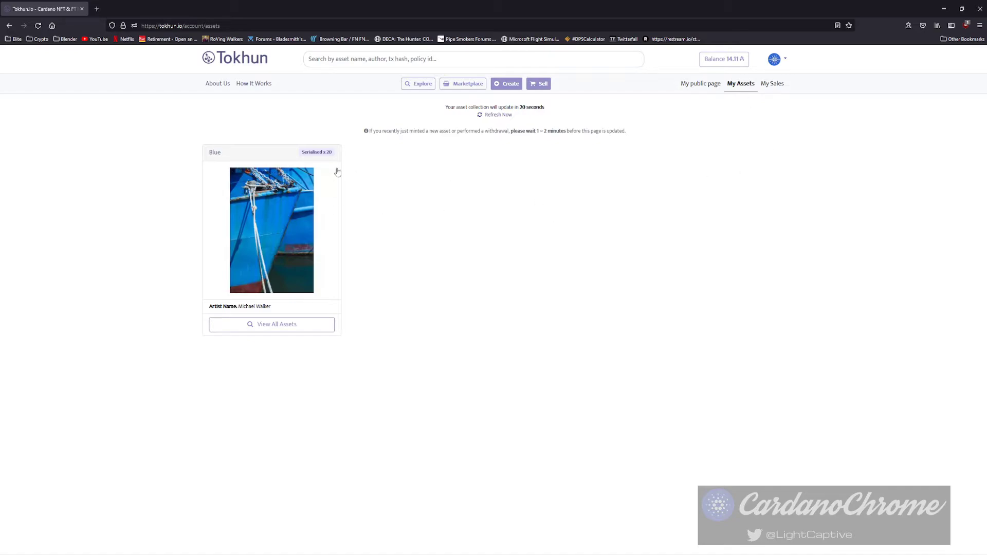
left_click(283, 249)
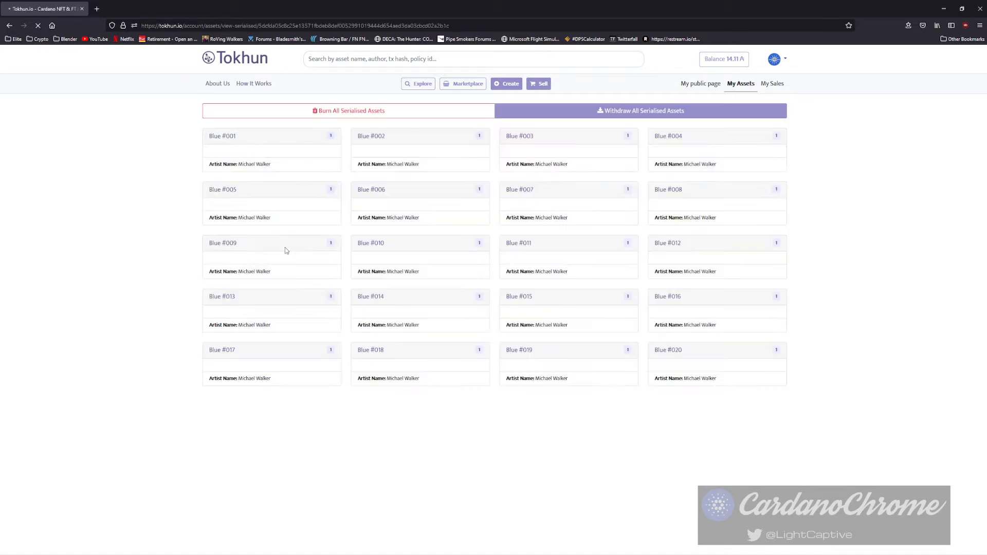
left_click(617, 115)
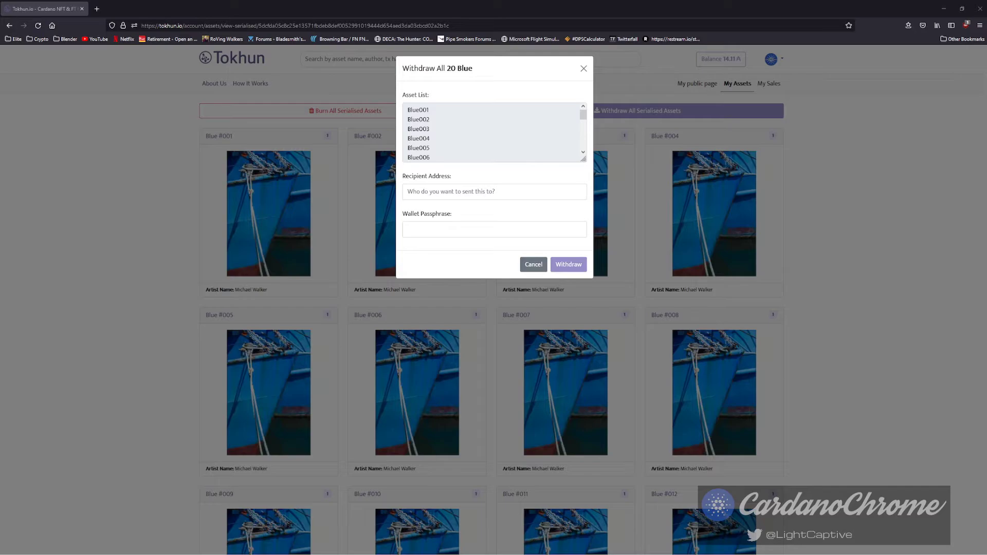
left_click(445, 192)
key("ctrl+v")
left_click(450, 231)
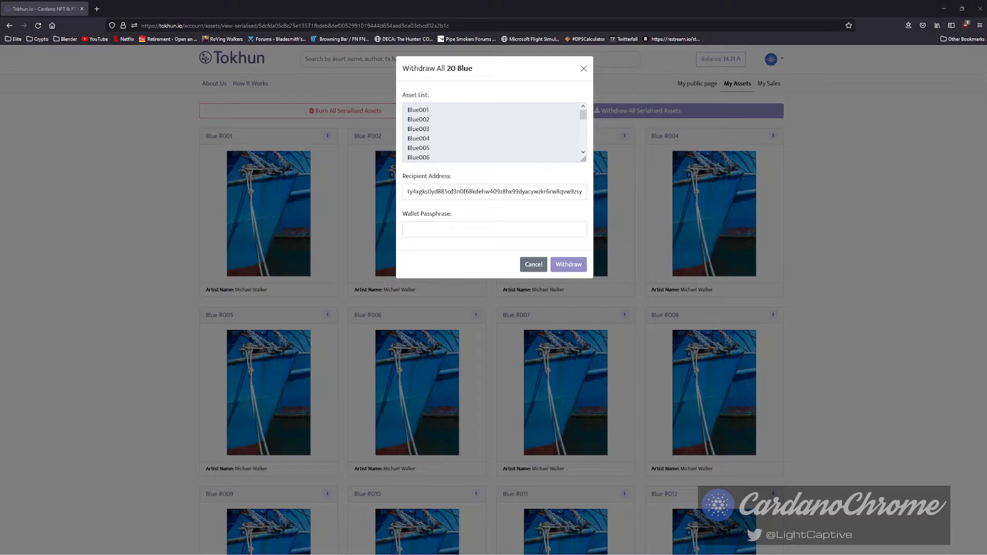
key("alt+Tab")
key("ctrl+v")
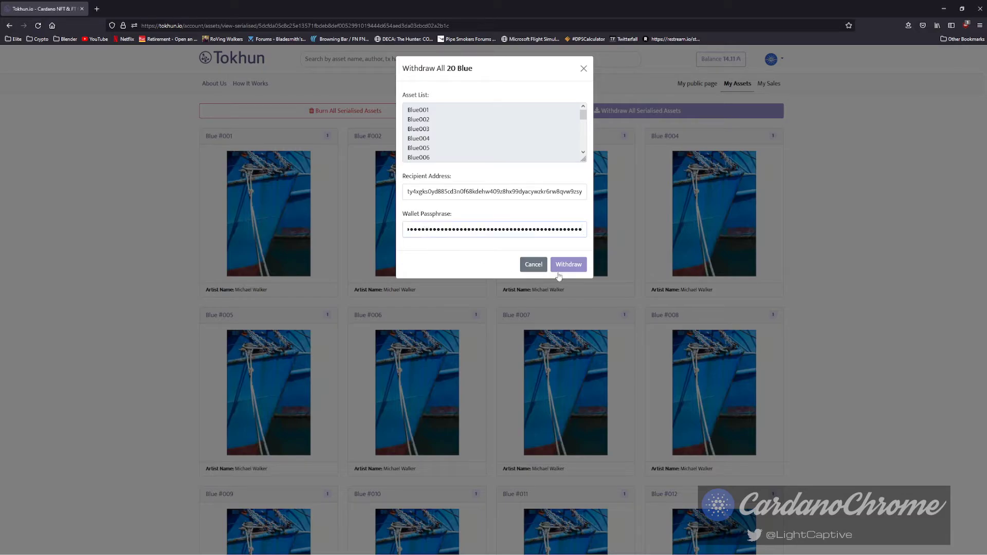
left_click(568, 265)
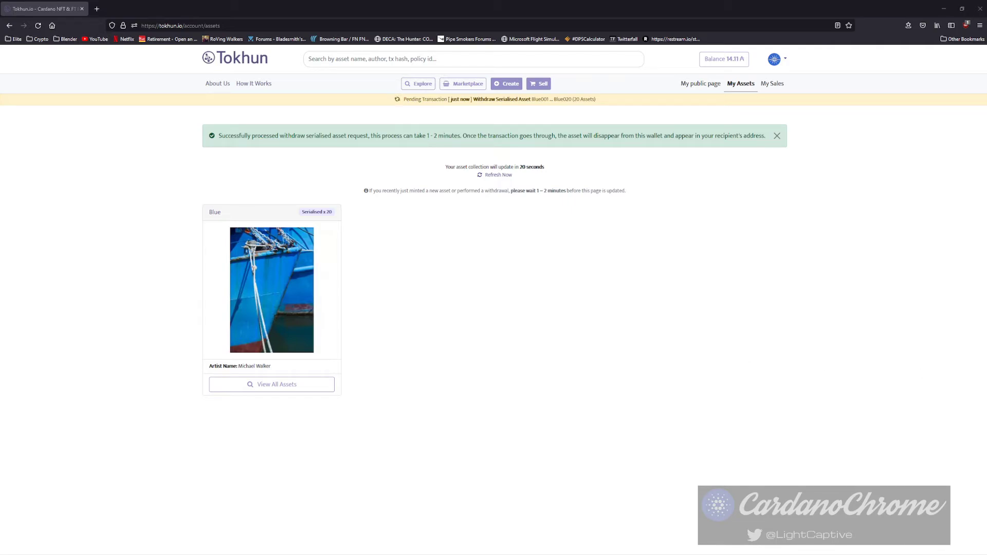
left_click(96, 9)
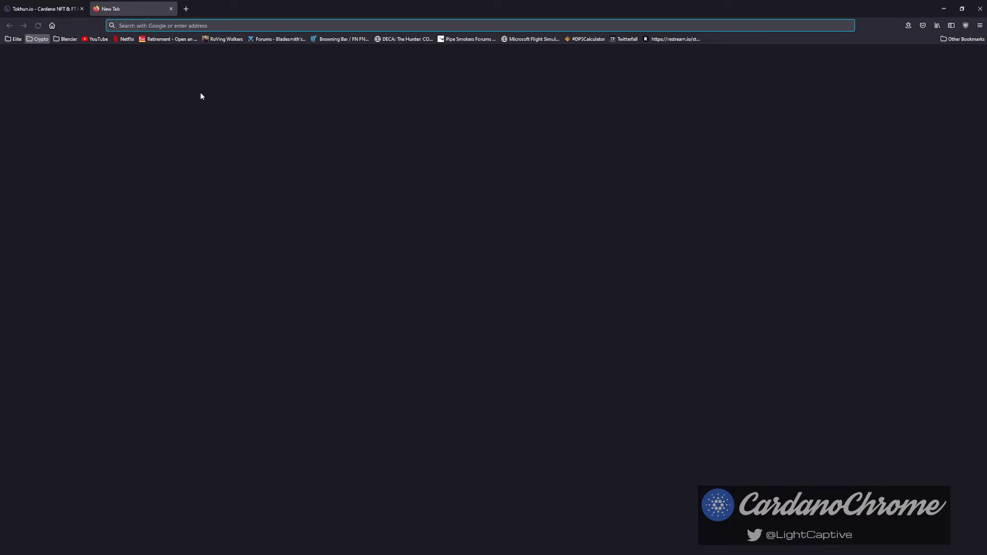
type("https://pool.pm/addr1qx0rexkgn9eucvptzyuplwakxsm065lh9033dx4smvhfqe7gks0yd885cd3n0f68kdehw409z8hx99dyacywzkr6rw8q9edy50")
key("Return")
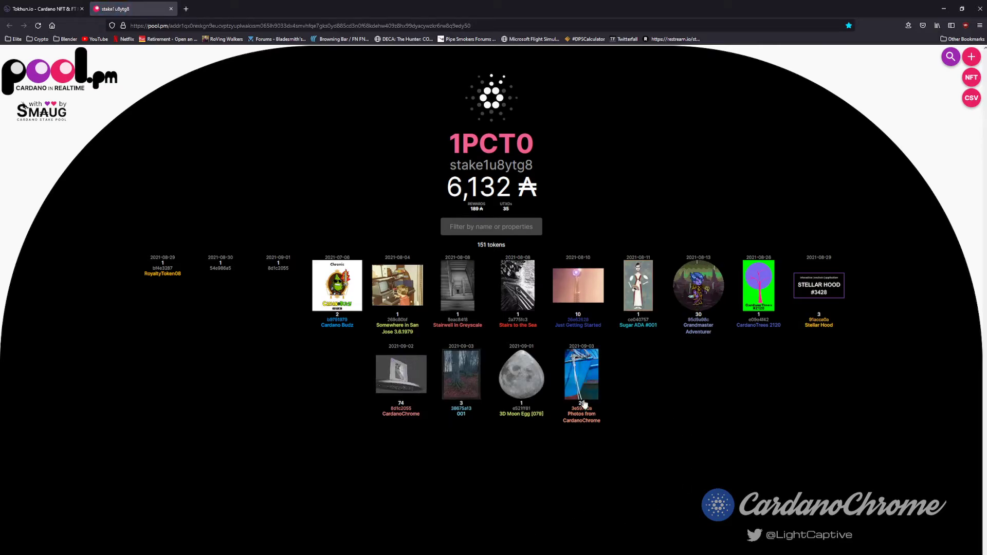
left_click(583, 411)
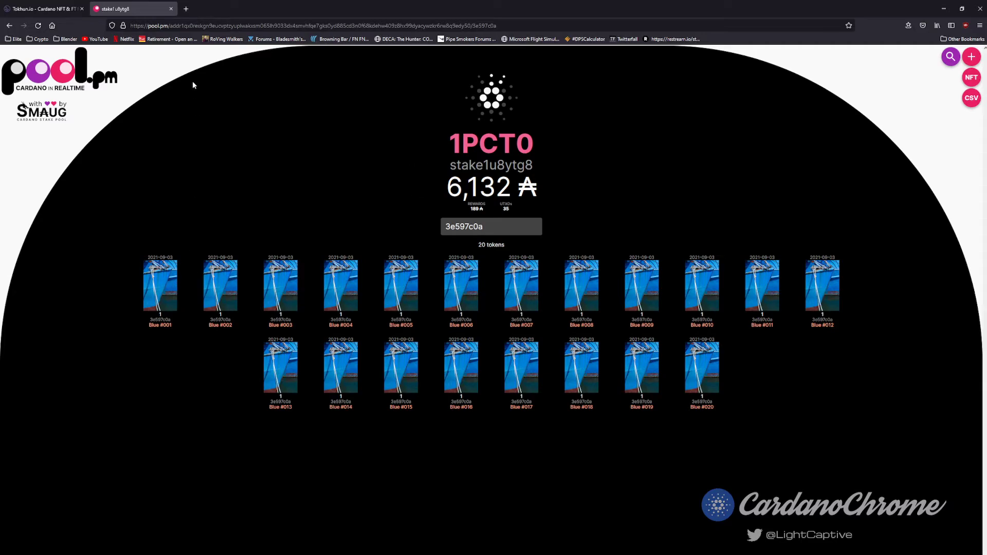
left_click(171, 9)
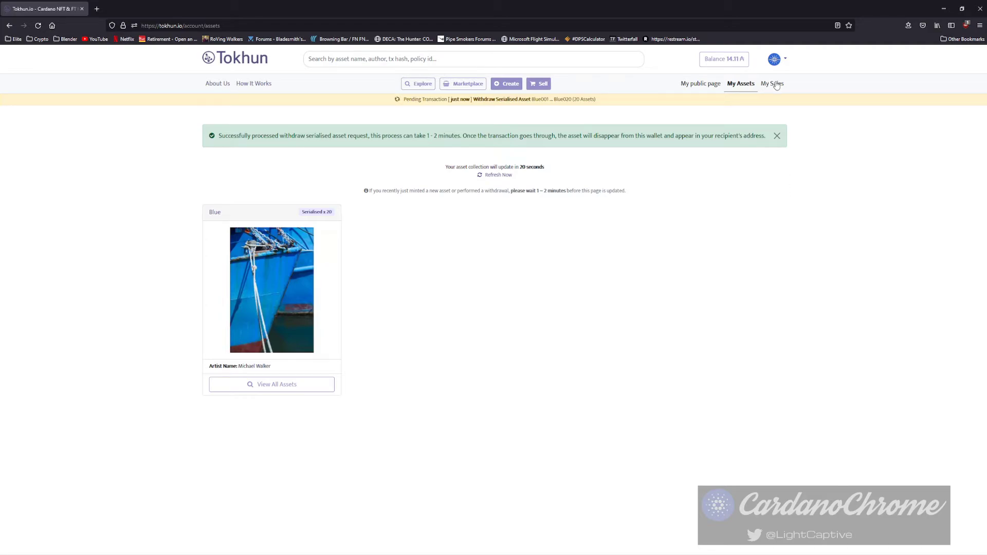
Browse the Marketplace and its Category filter, then open the Sell NFT On Marketplace form.
left_click(546, 85)
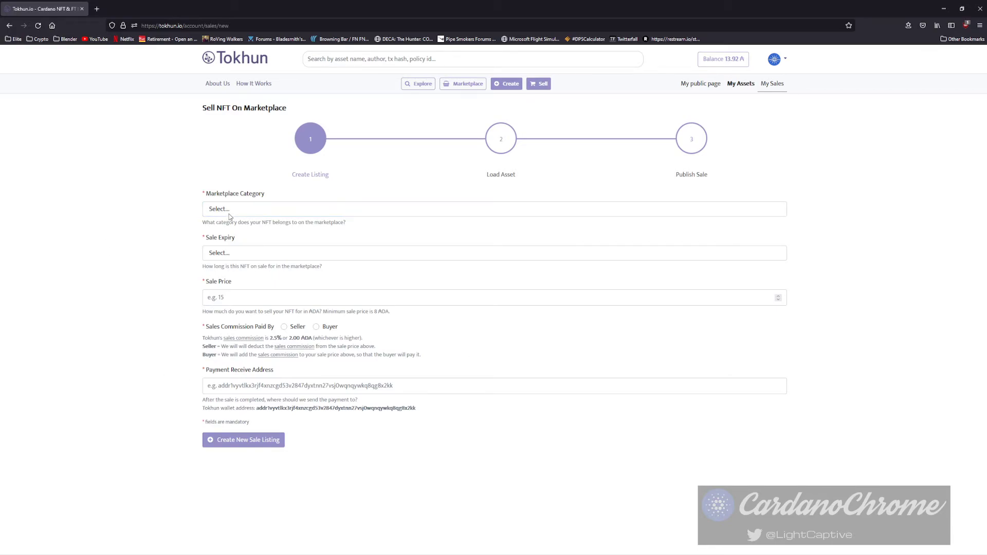
left_click(473, 84)
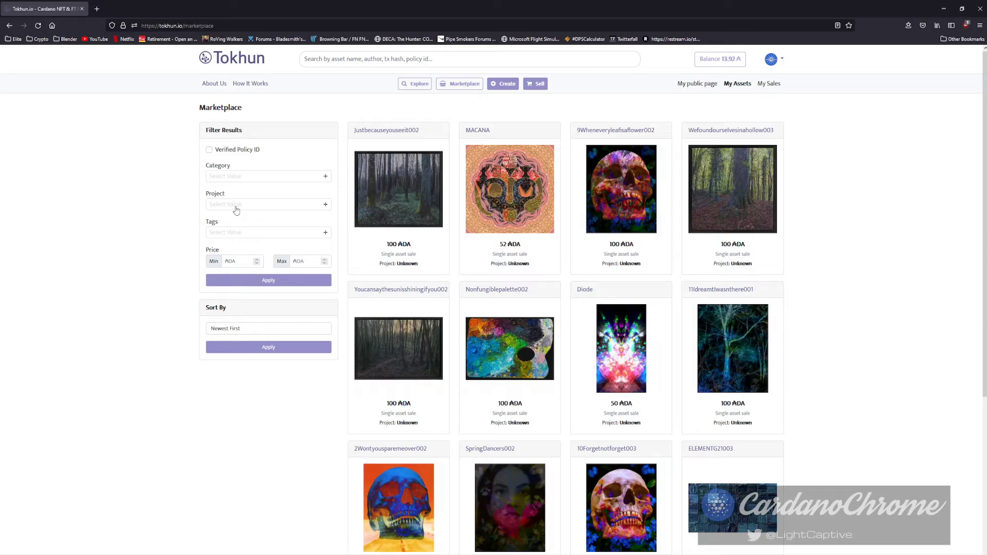
left_click(236, 176)
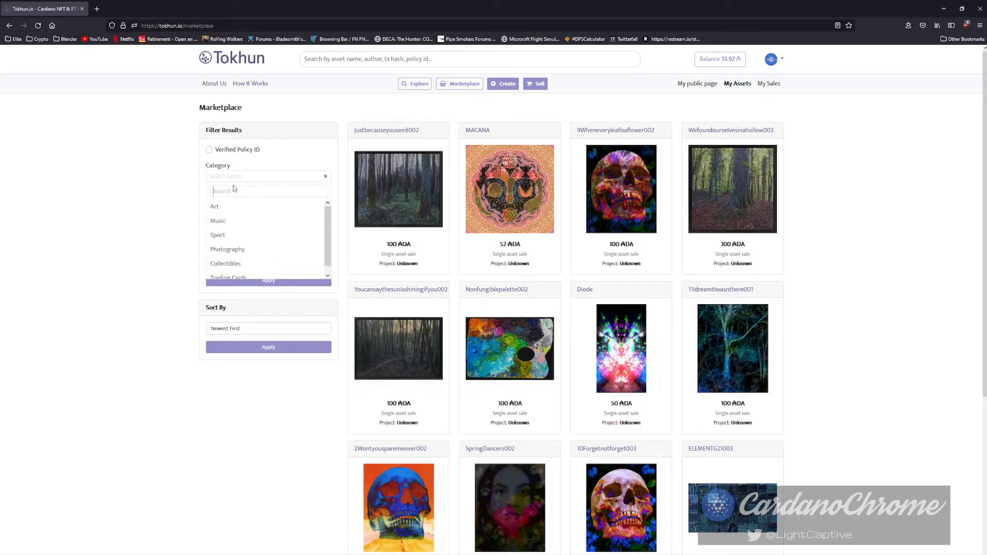
left_click(69, 202)
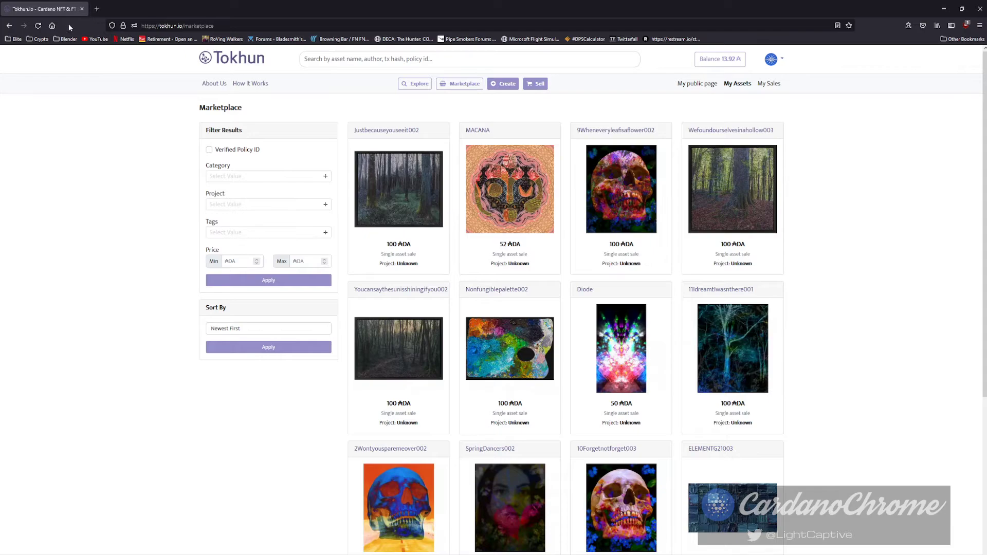
left_click(538, 87)
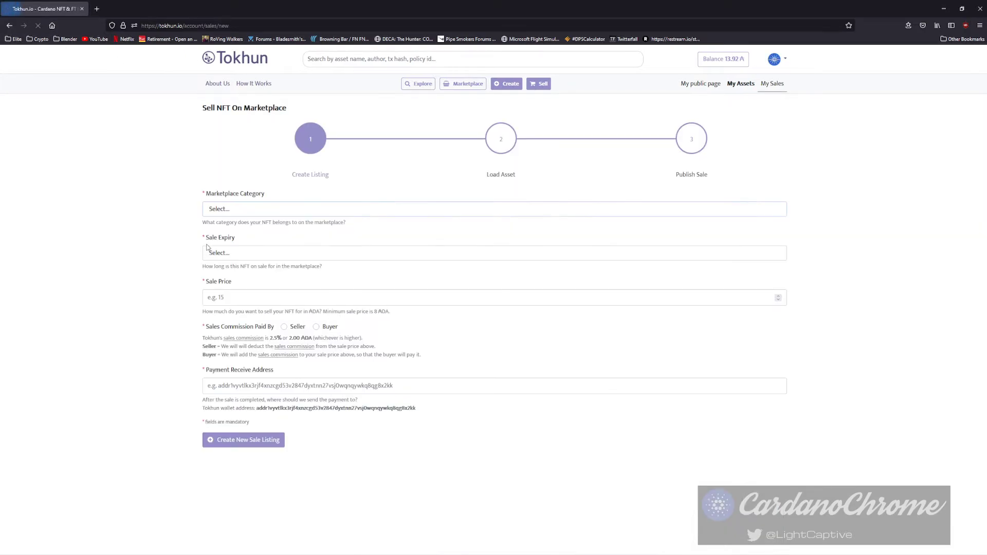
Set the listing category to Photography, expiry to 7 Days, and sale price to 20 ADA.
left_click(232, 209)
left_click(228, 265)
left_click(227, 256)
left_click(225, 370)
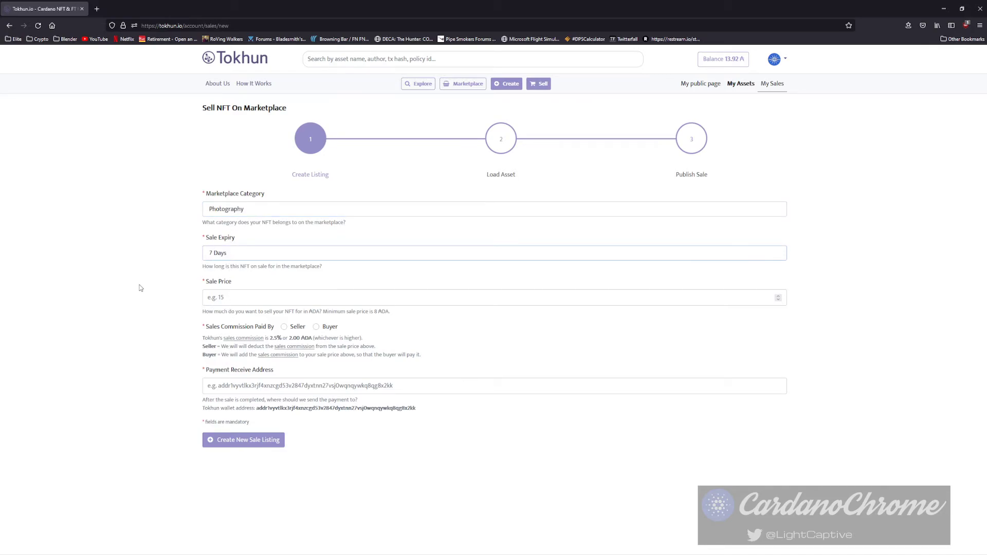
left_click(264, 301)
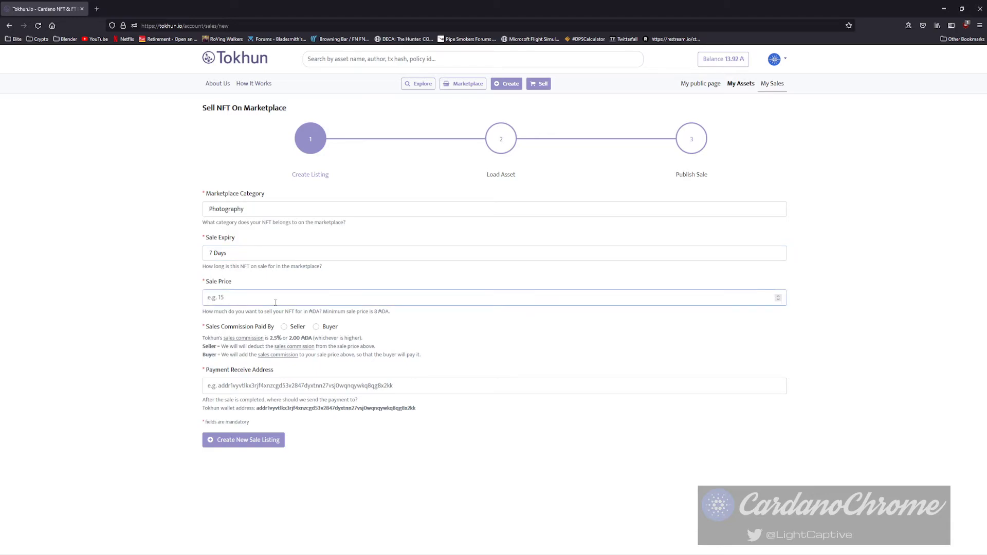
type("20")
left_click(174, 265)
Have the seller pay commission, paste the payment address, and create the sale listing.
left_click(284, 327)
triple_click(162, 321)
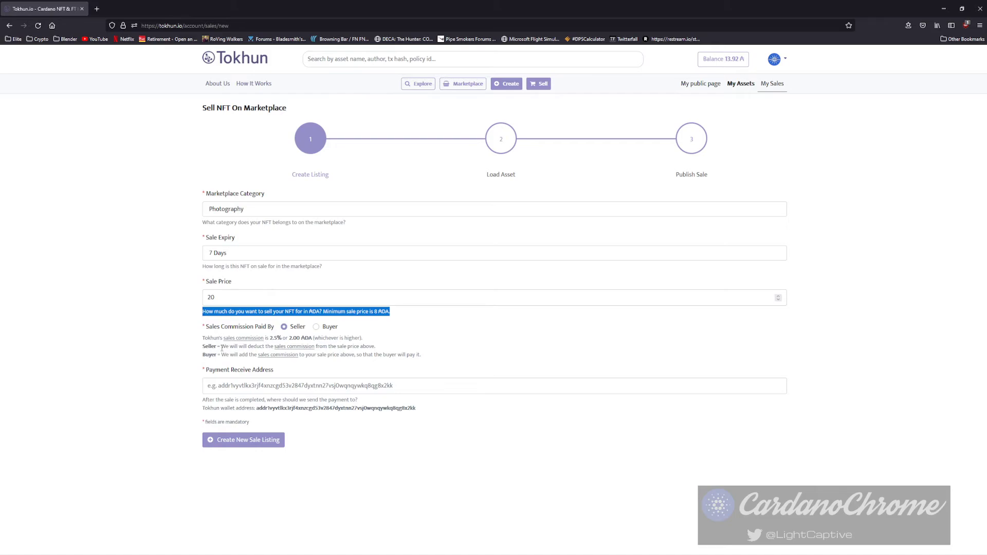
left_click_drag(222, 347, 240, 347)
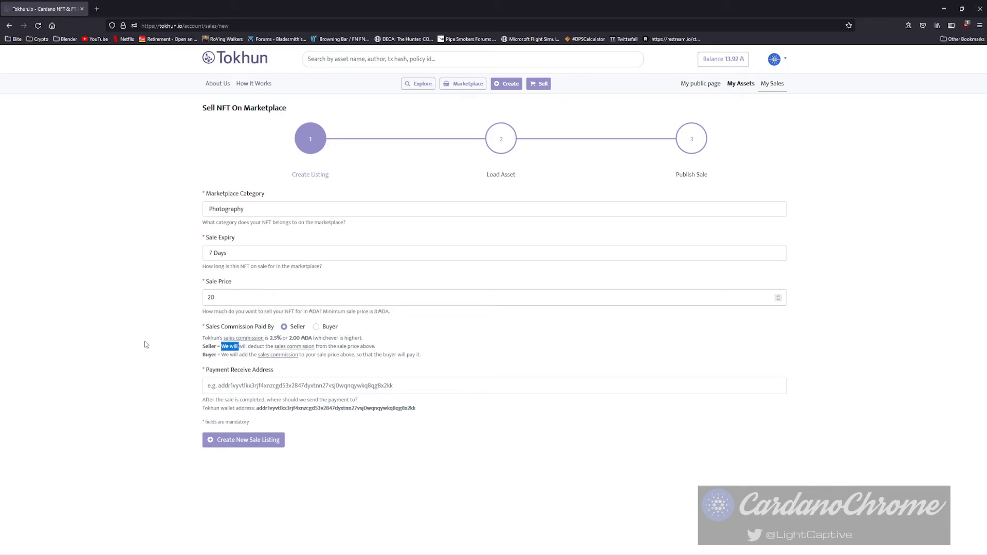
left_click(284, 327)
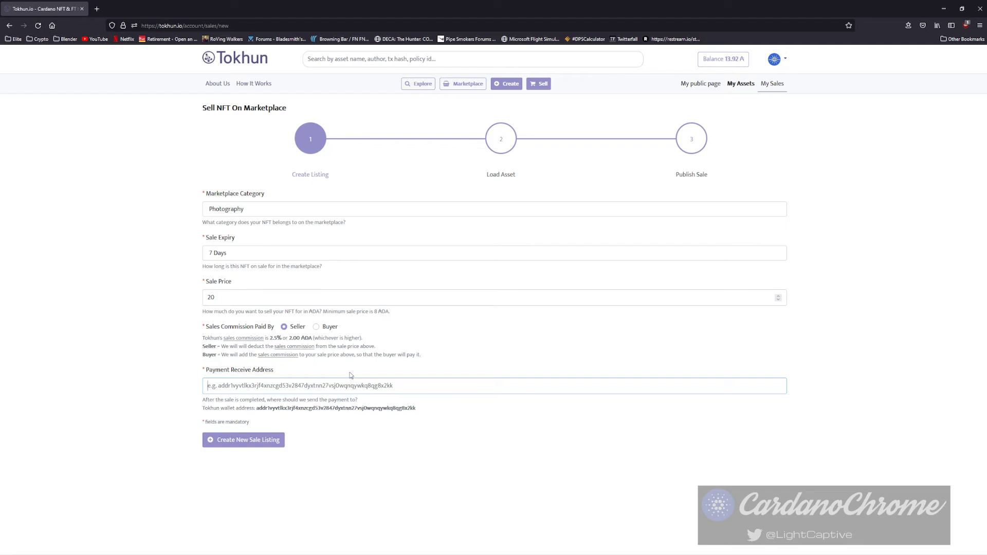
type("addr1q8d47aex0auzc04nlvchwpq4c5nuvfh60gk4djqwt48ty4xgks0yd885cd3n0f68kdehw409z8hx99dyacywzkr6rw8qvw9zsy")
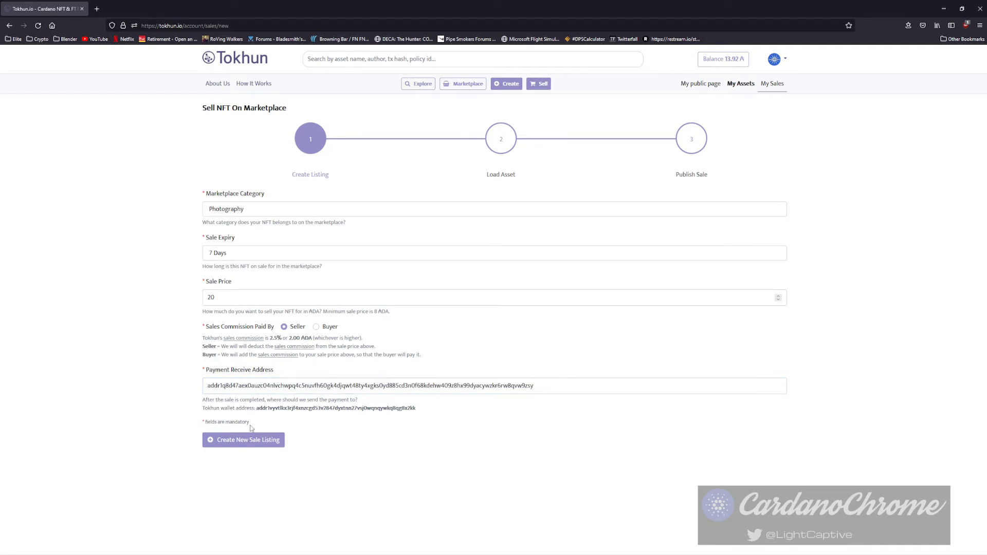
left_click(241, 442)
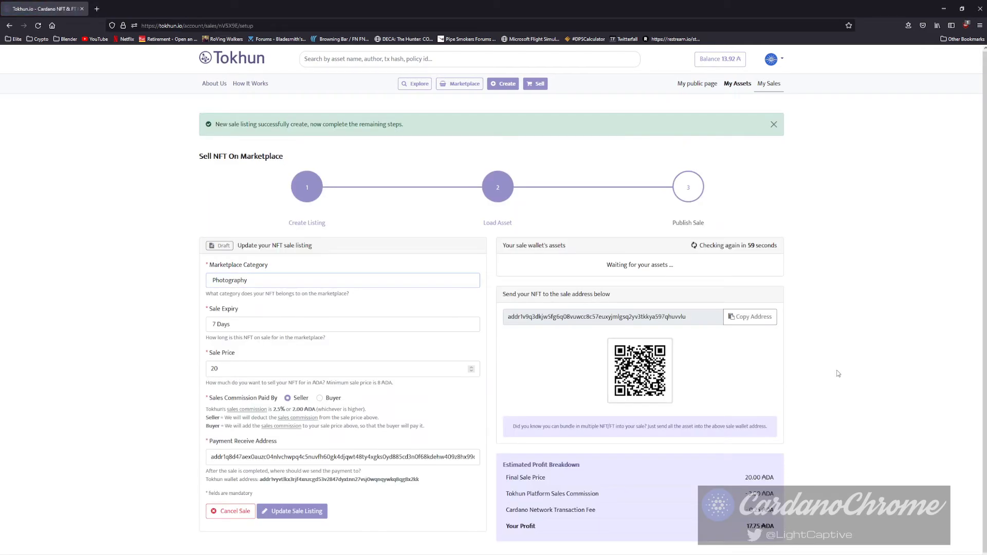
Review the sale wallet address and QR code, then open a new browser tab.
scroll(807, 391, "down", 1)
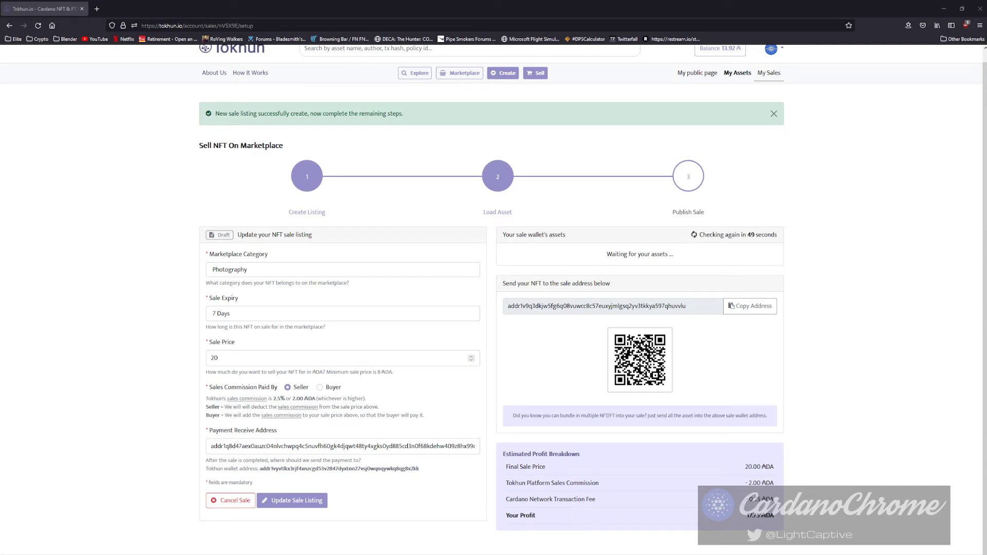
key("ctrl+t")
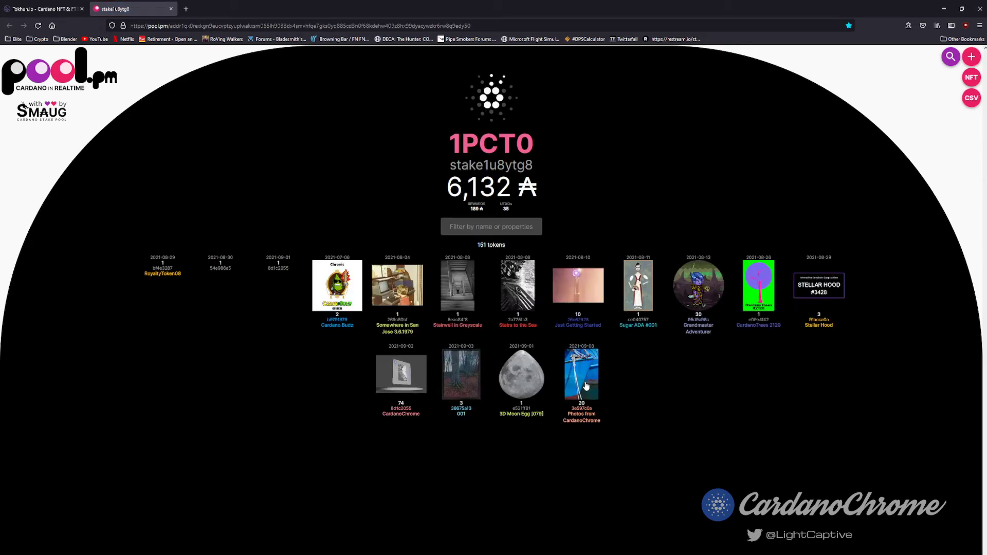
On pool.pm, check the 20 CardanoChrome photos and Blue #001's fingerprint, then copy Tokhun's sale address.
left_click(586, 386)
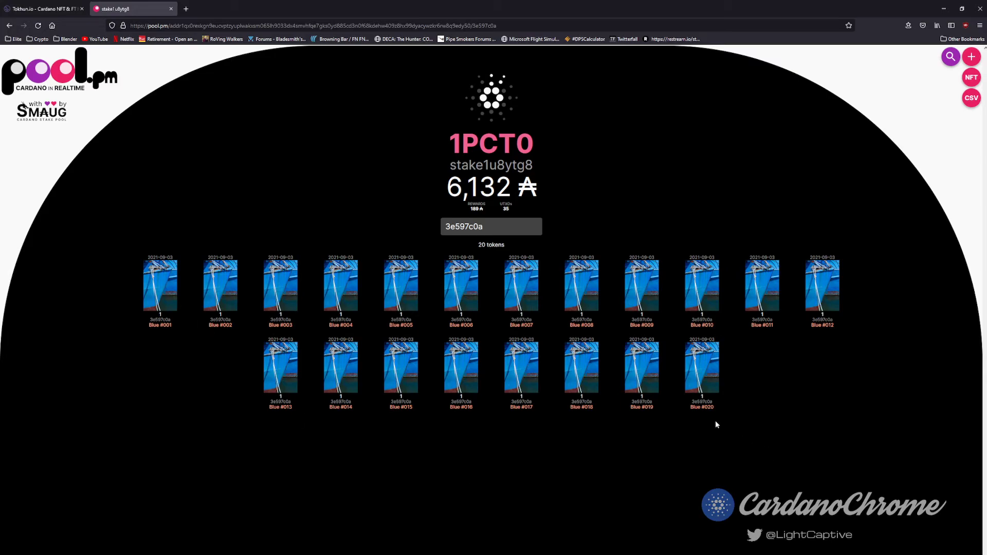
left_click(149, 323)
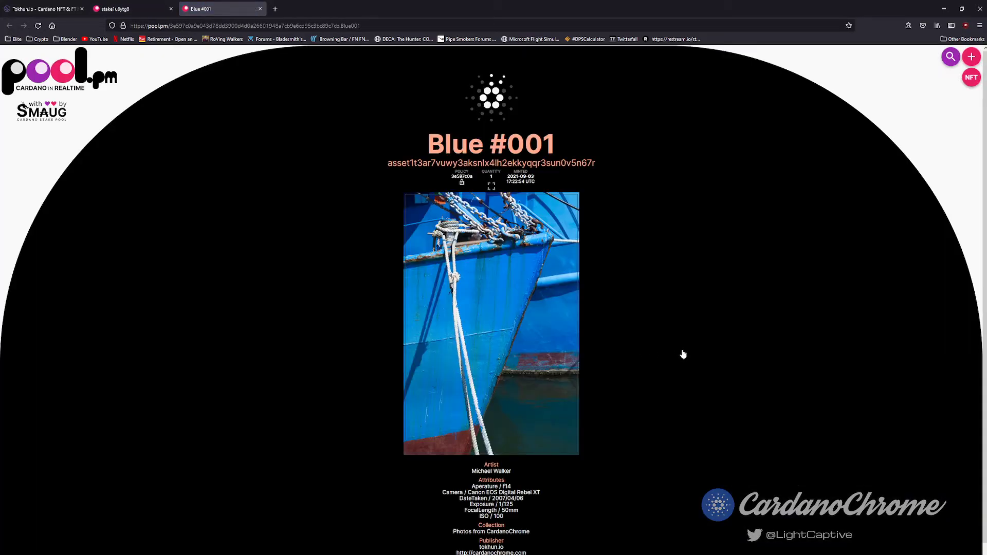
left_click_drag(388, 163, 597, 164)
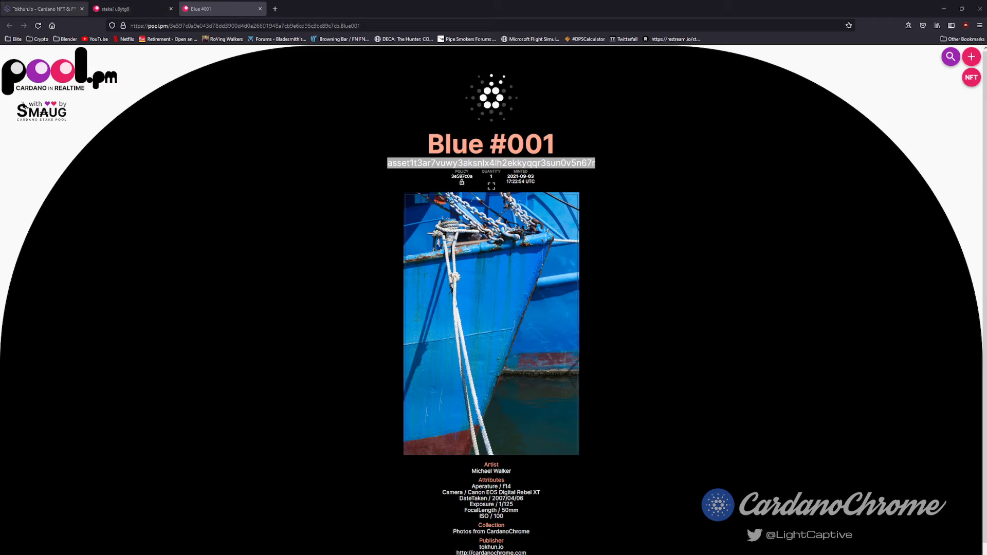
left_click(44, 8)
left_click(752, 307)
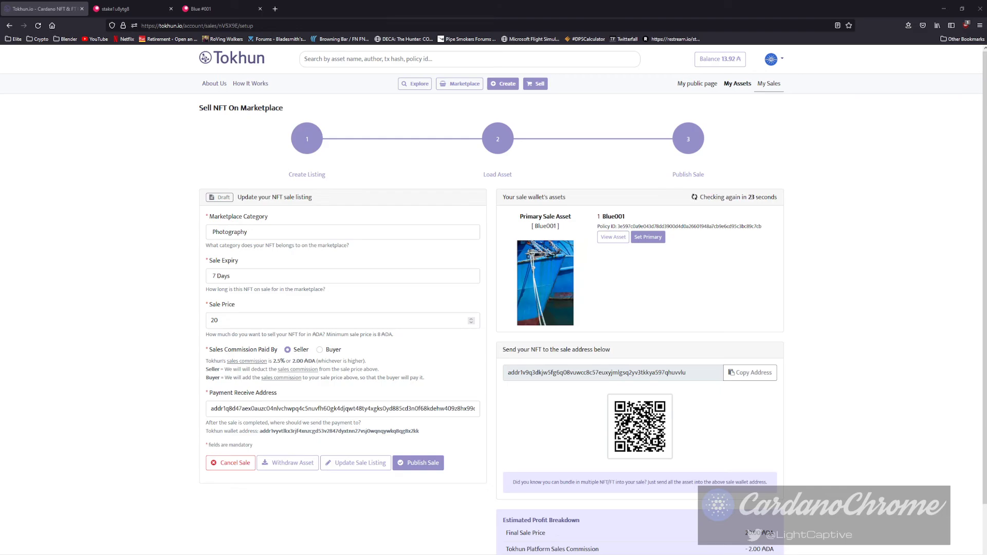
Confirm the draft listing shows Blue001 as primary sale asset at 20.00 ADA.
scroll(494, 301, "down", 2)
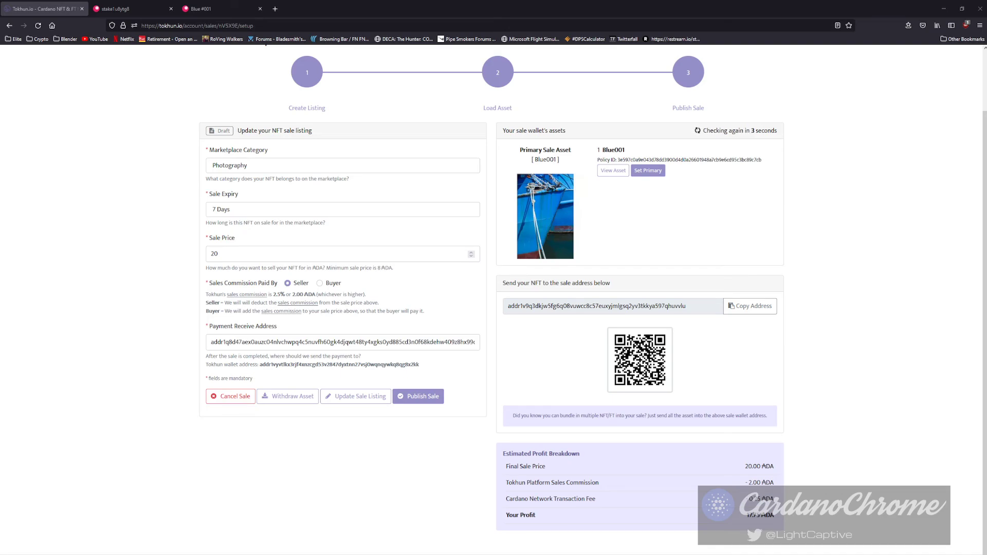
Publish the Blue001 sale listing for 20 ADA to the marketplace and confirm it.
left_click(428, 398)
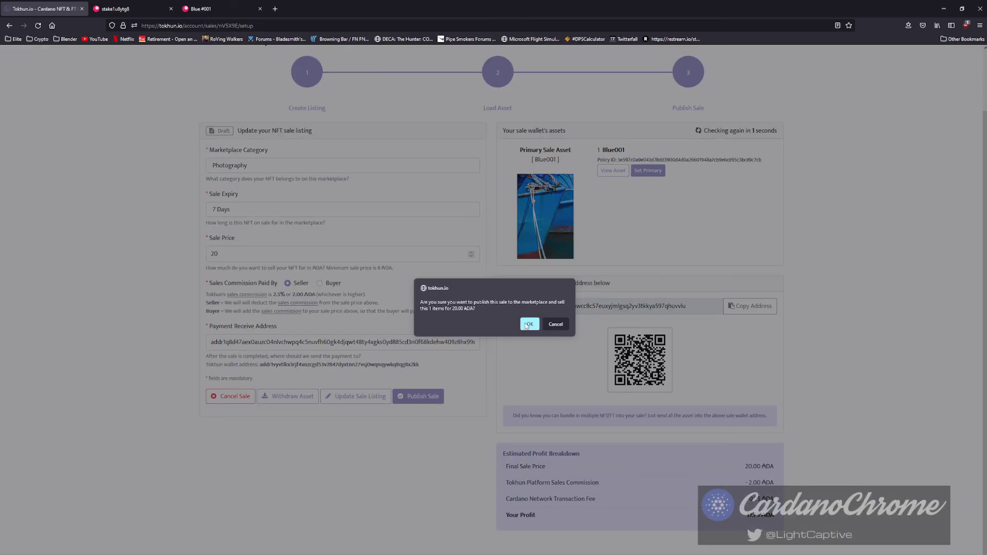
left_click(525, 325)
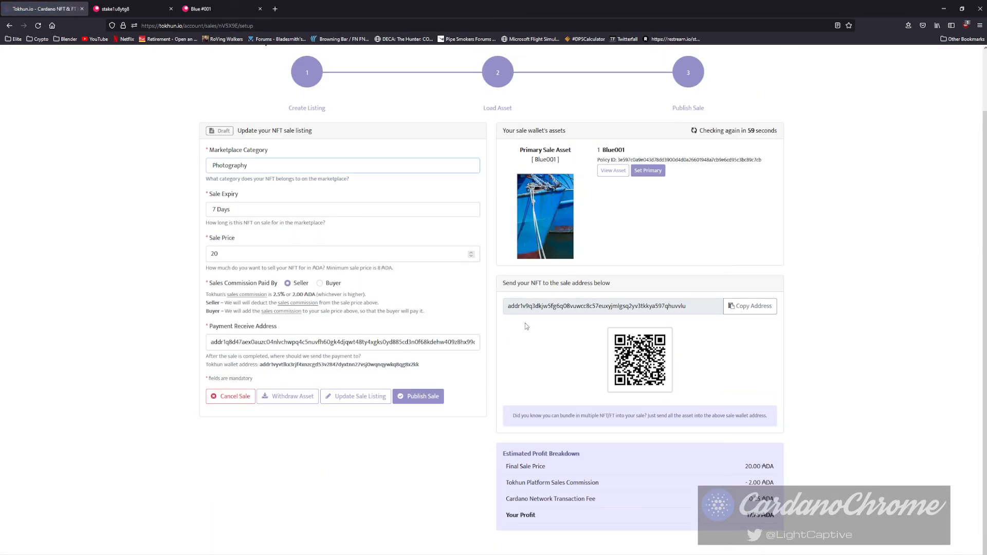
scroll(513, 328, "up", 2)
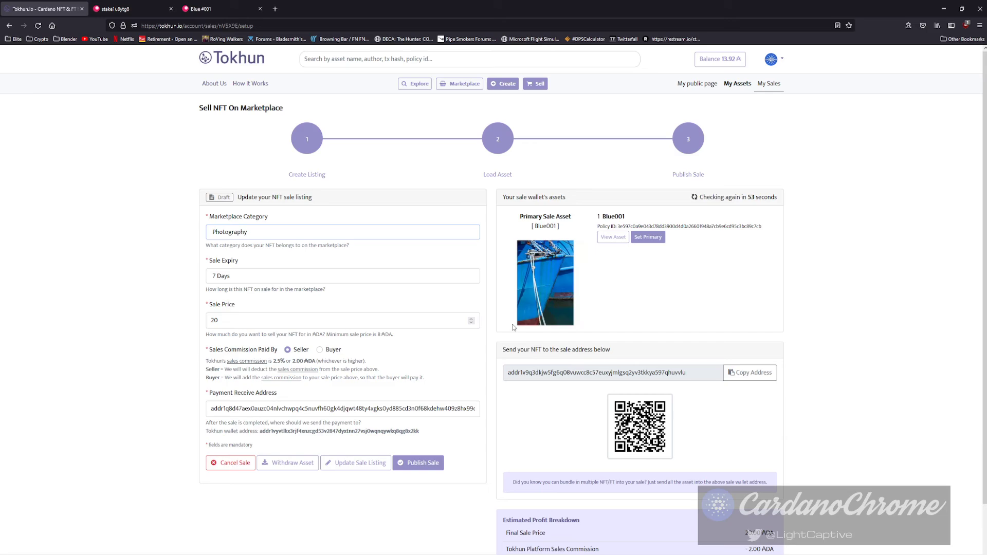
scroll(515, 330, "down", 2)
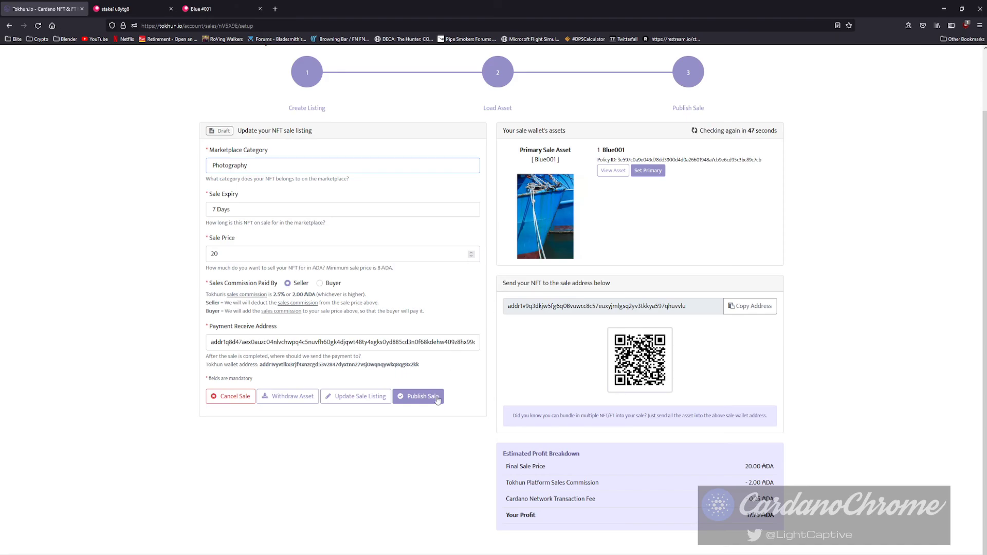
left_click(423, 407)
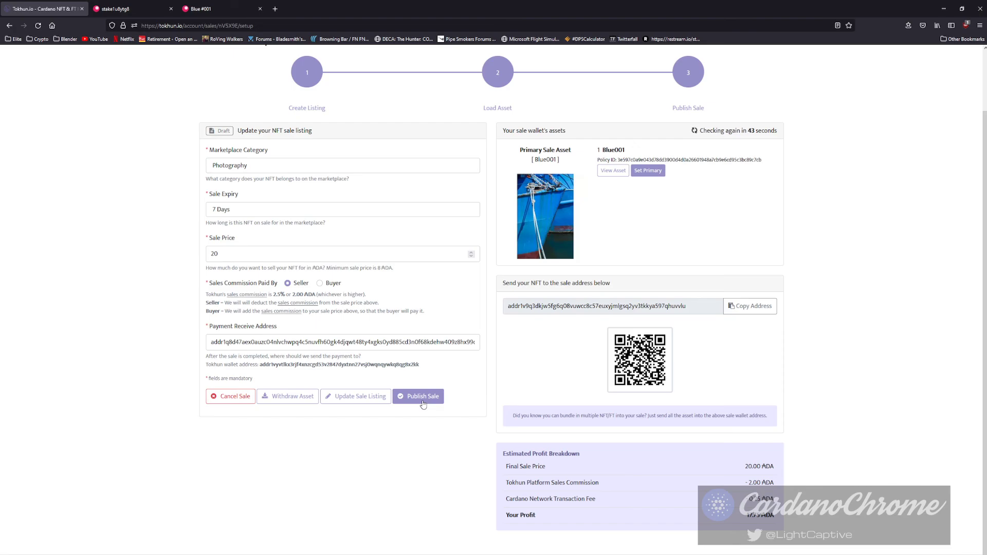
left_click(423, 397)
left_click(530, 325)
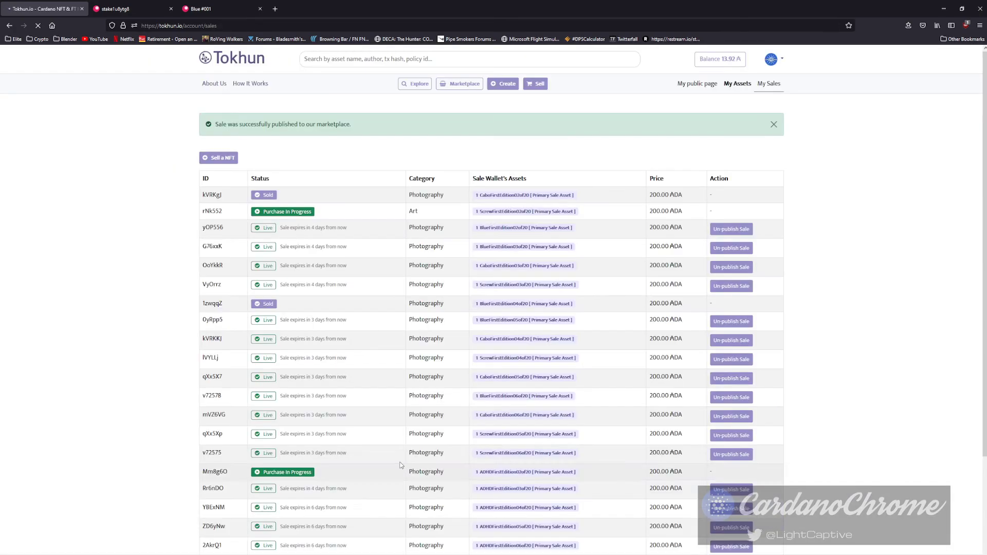
Verify Blue001 is listed at 20 ADA in My Sales, view the asset, then go to Marketplace.
scroll(498, 282, "down", 1)
scroll(497, 282, "down", 2)
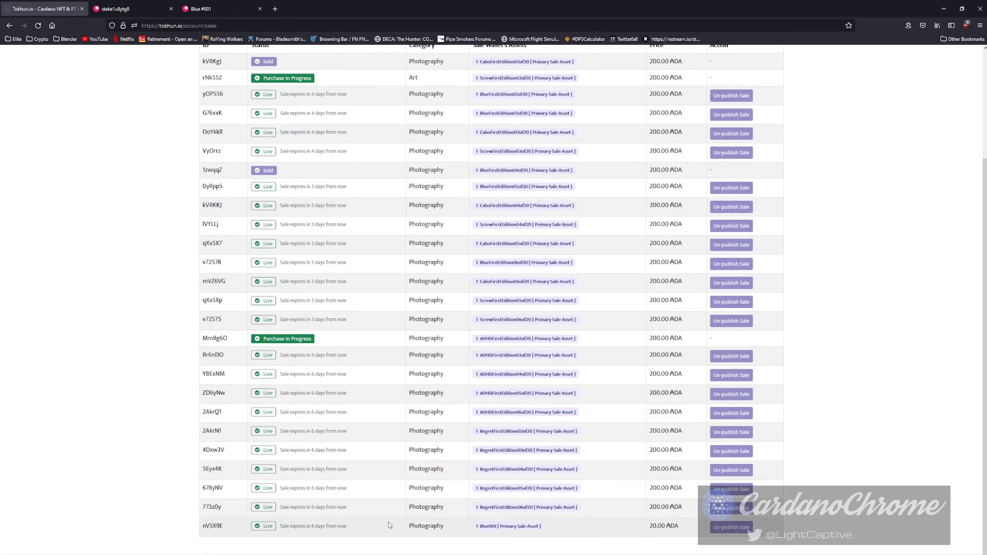
left_click(500, 529)
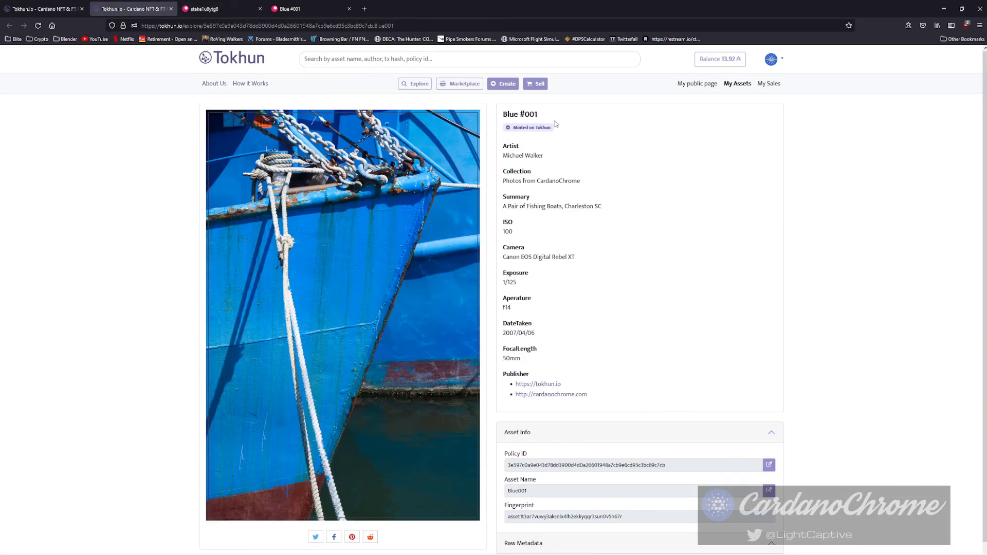
left_click(449, 86)
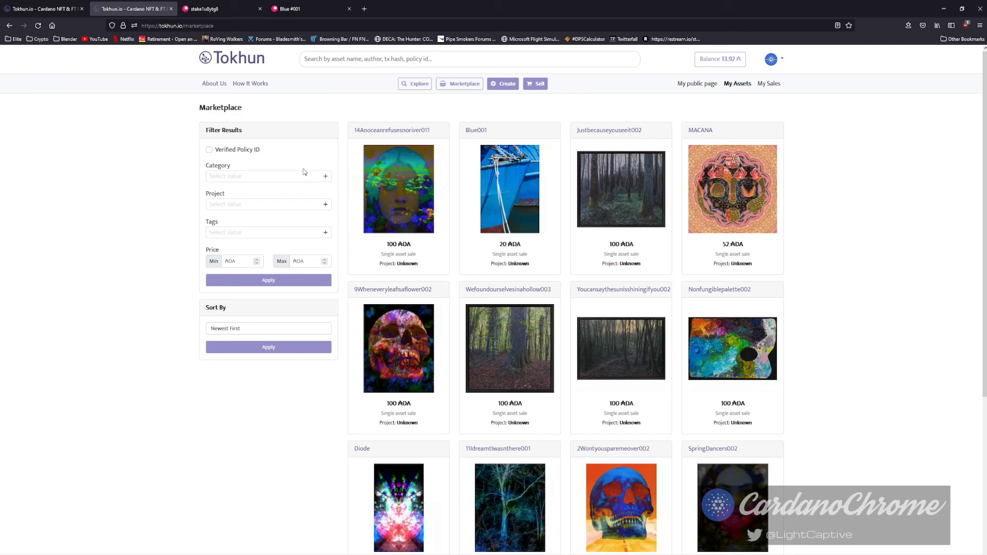
Filter the marketplace to Photography, view the Blue001 listing, then return to the marketplace.
left_click(320, 177)
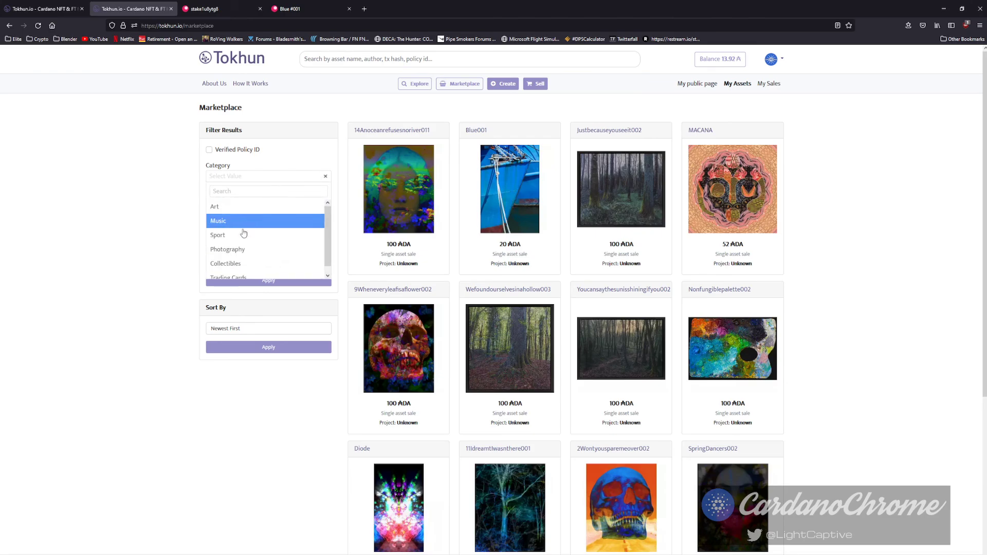
left_click(234, 250)
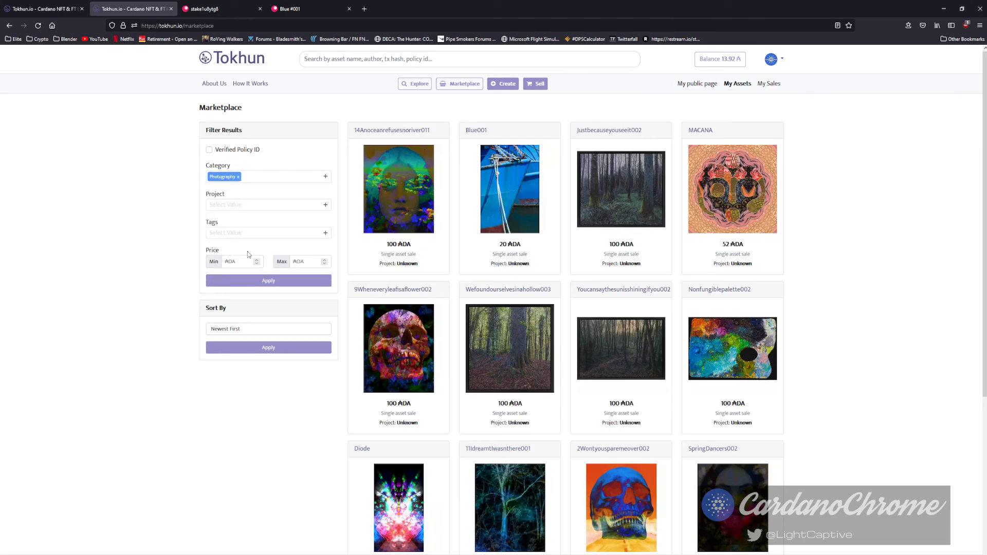
left_click(265, 282)
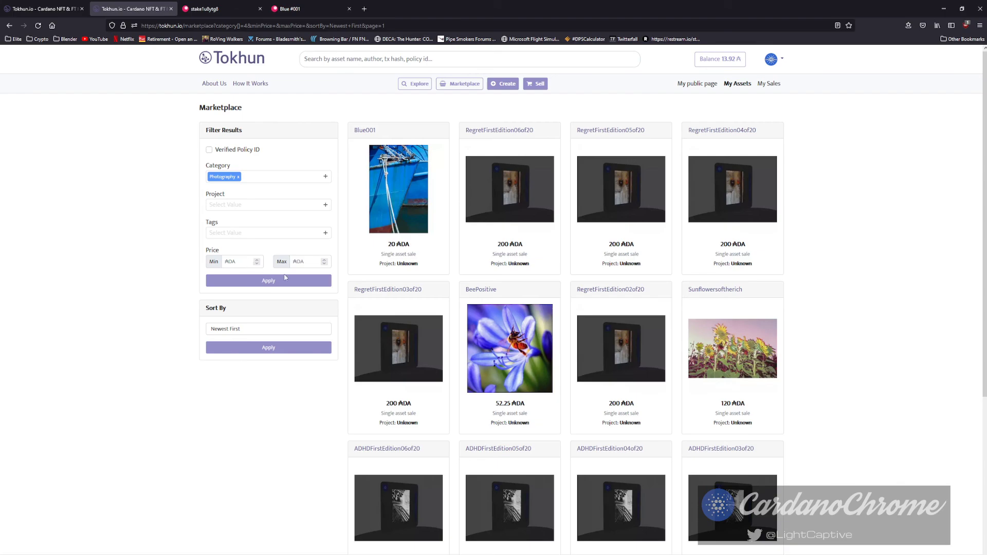
left_click(400, 193)
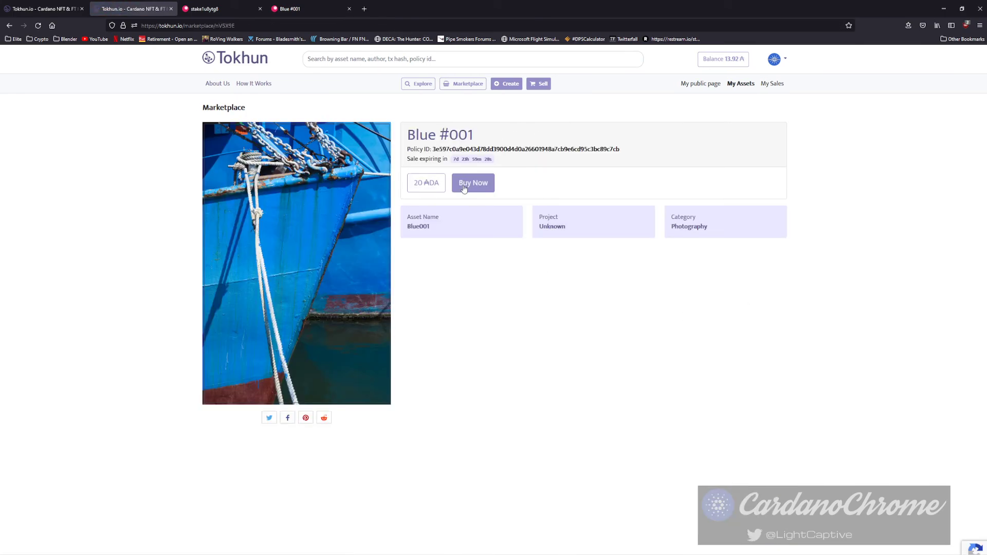
left_click(171, 10)
scroll(364, 267, "up", 3)
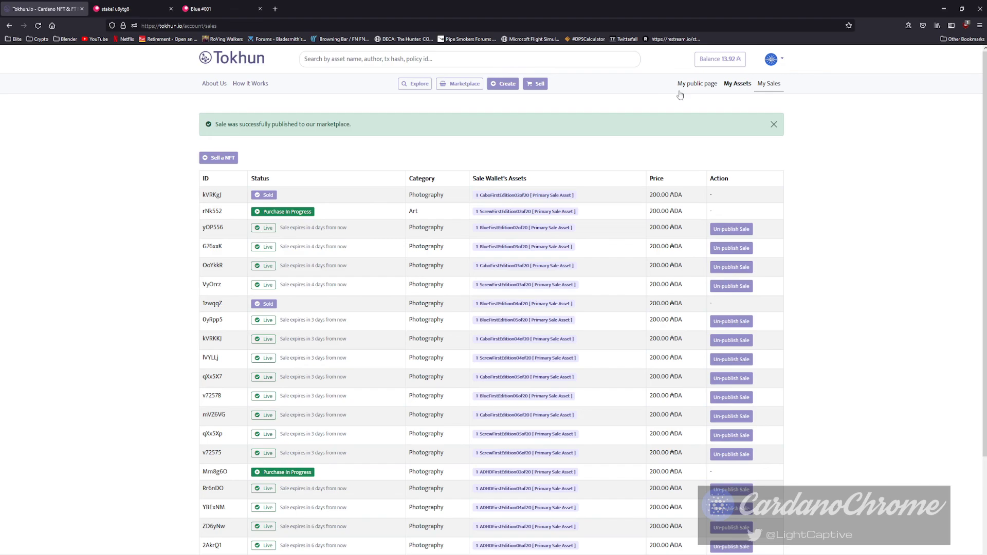
left_click(466, 83)
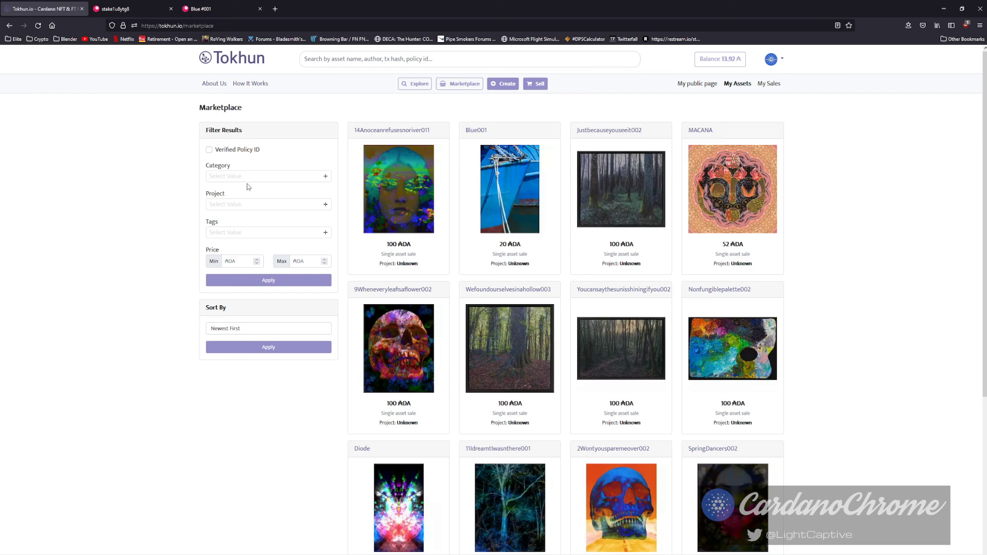
Reapply the Photography category filter and open the RegretFirstEdition06of20 listing.
left_click(268, 178)
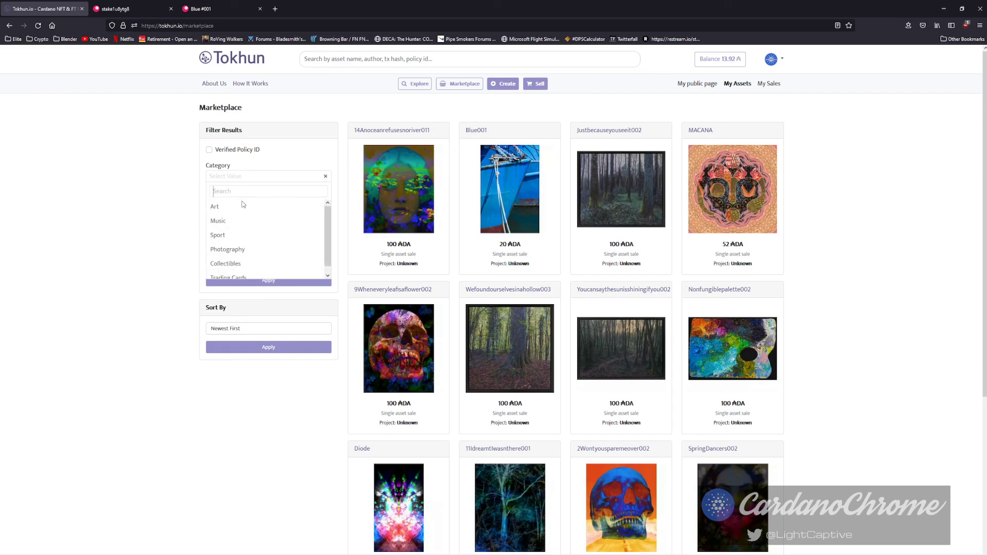
left_click(232, 249)
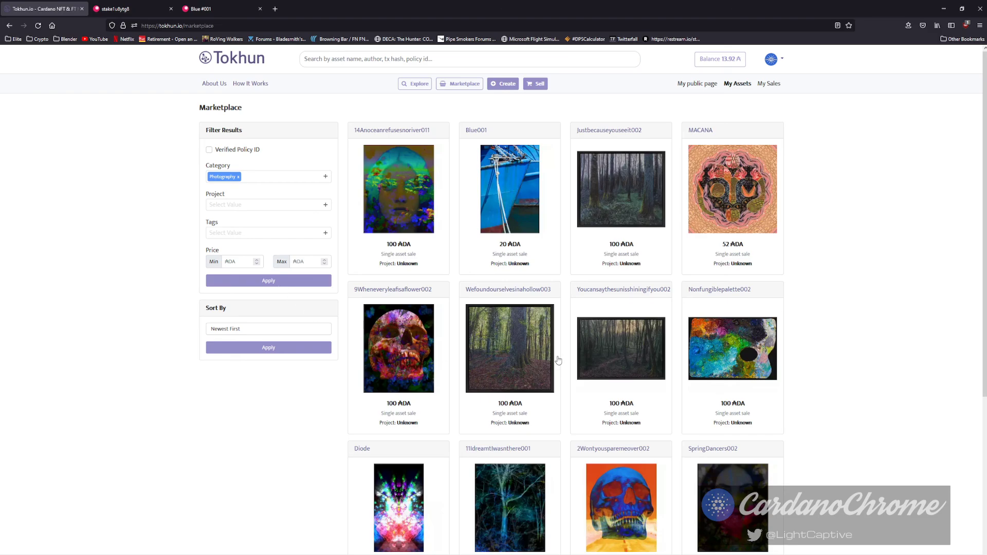
scroll(772, 389, "down", 1)
scroll(772, 390, "down", 3)
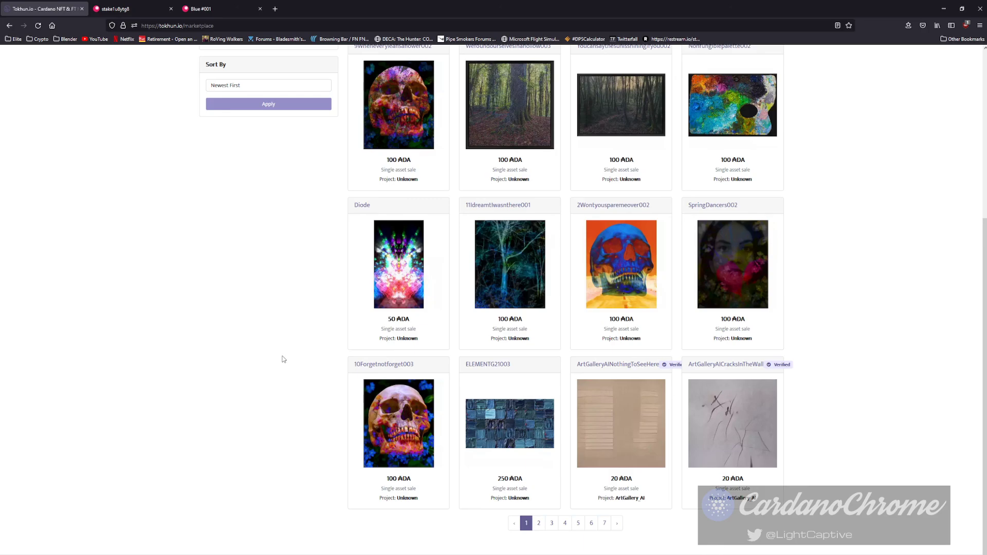
scroll(281, 359, "up", 5)
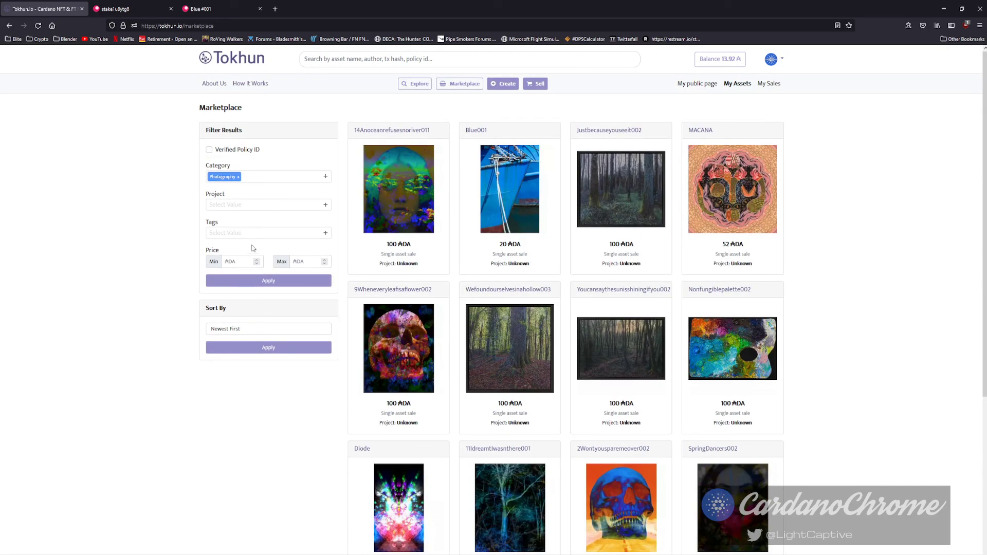
left_click(259, 283)
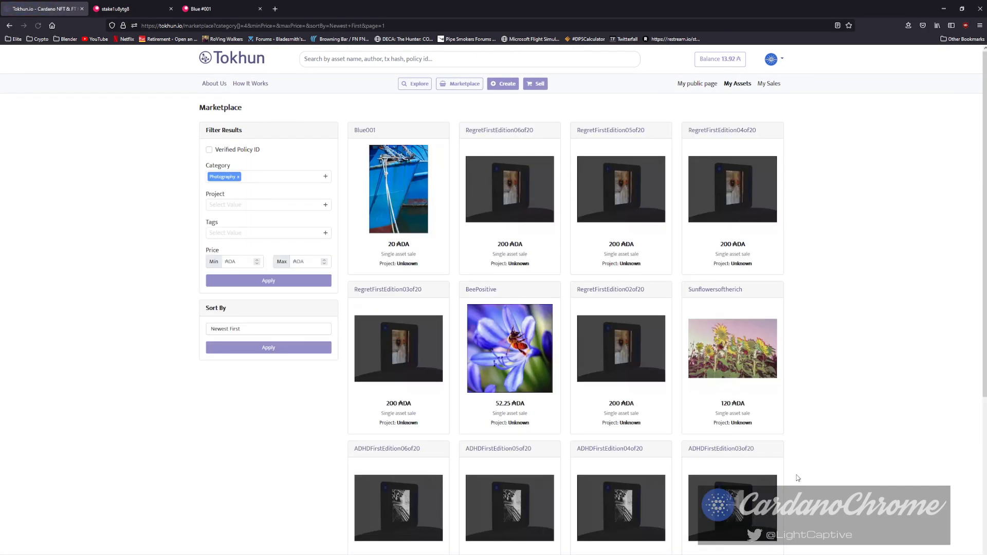
left_click(768, 341)
Open the Regret First Edition #06 Of 20 asset and rotate and zoom its 3D card to see the back.
left_click(426, 263)
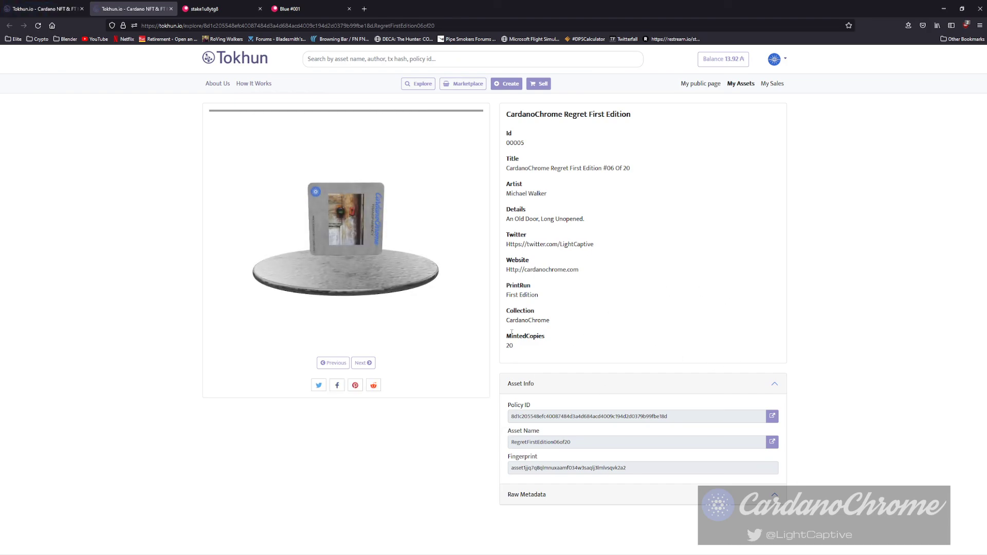
left_click_drag(324, 255, 319, 324)
scroll(342, 273, "up", 8)
scroll(361, 288, "down", 8)
scroll(346, 328, "down", 8)
scroll(352, 278, "up", 8)
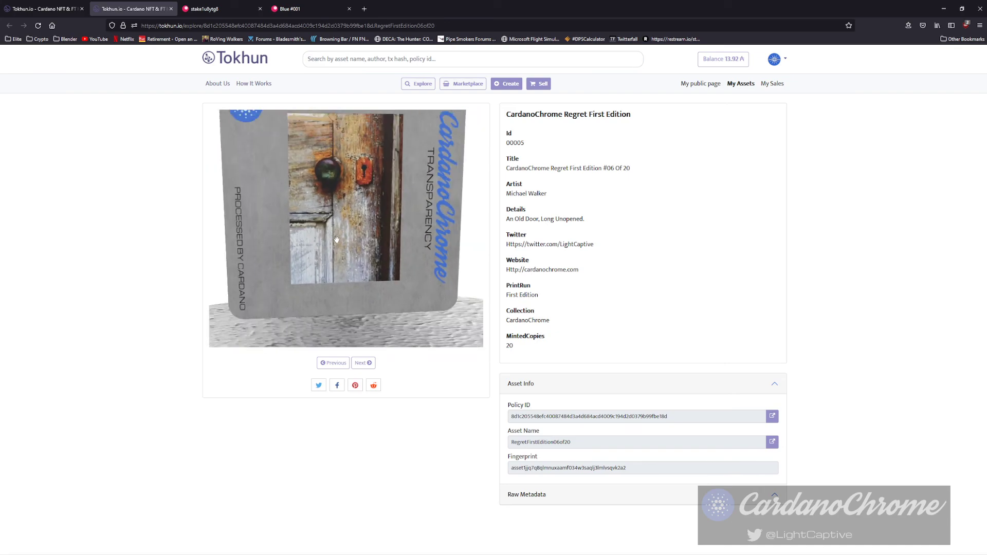
scroll(353, 280, "down", 8)
mouse_move(352, 282)
left_mouse_down()
mouse_move(301, 293)
mouse_move(326, 286)
mouse_move(368, 300)
mouse_move(340, 267)
left_mouse_up()
scroll(327, 277, "up", 8)
scroll(326, 277, "down", 8)
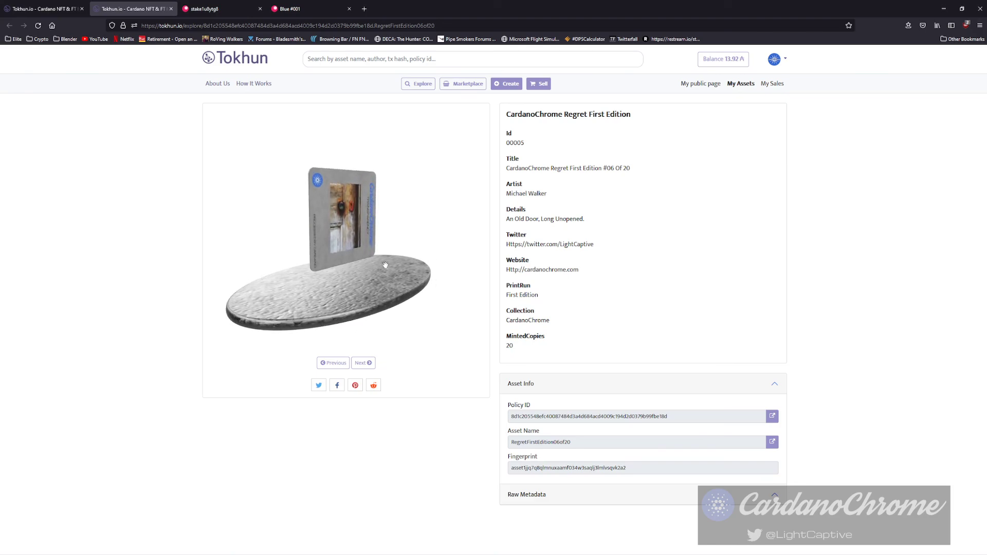